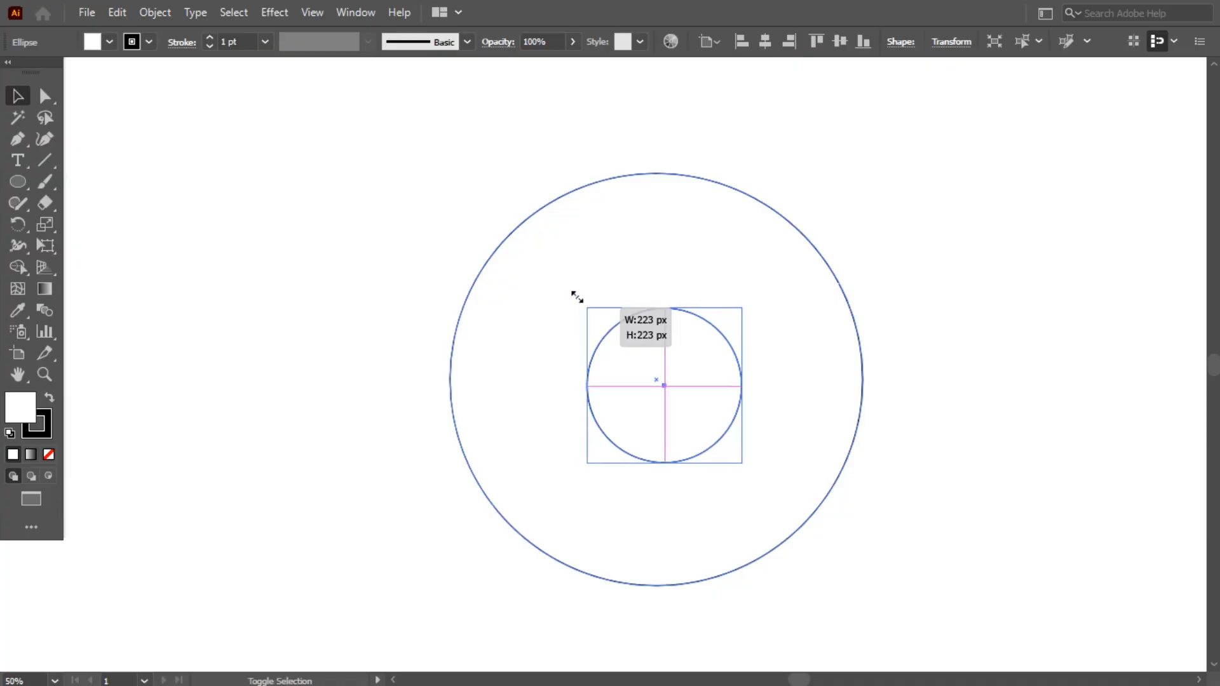
- Align the two circles on a shared horizontal and vertical centre, and remove their fill
{"action": "left_click_drag", "start_coordinate": [384, 237], "coordinate": [693, 417]}
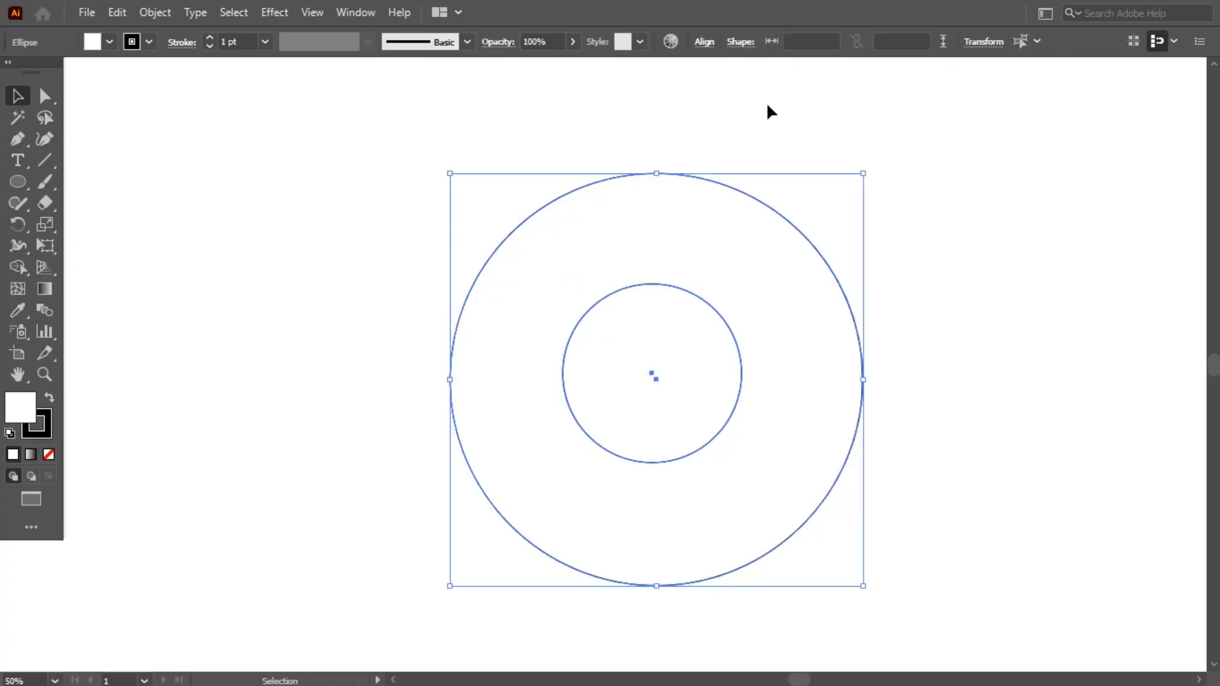
{"action": "left_click", "coordinate": [705, 42]}
{"action": "left_click", "coordinate": [664, 93]}
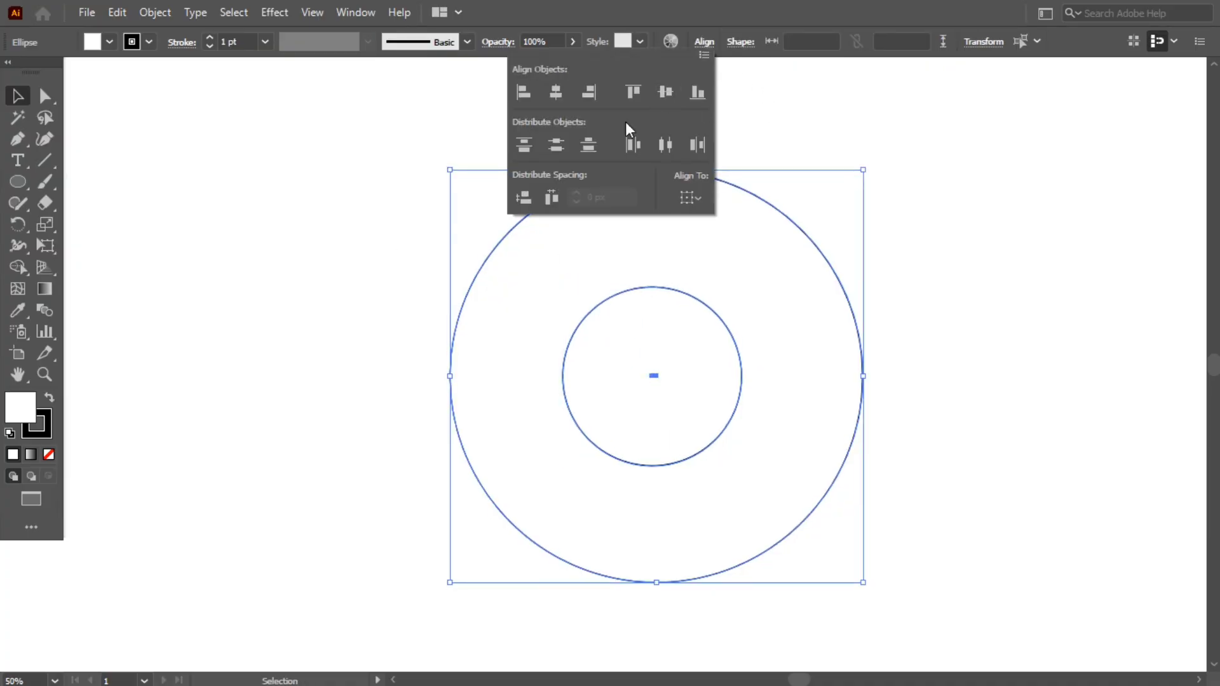
{"action": "left_click", "coordinate": [557, 101]}
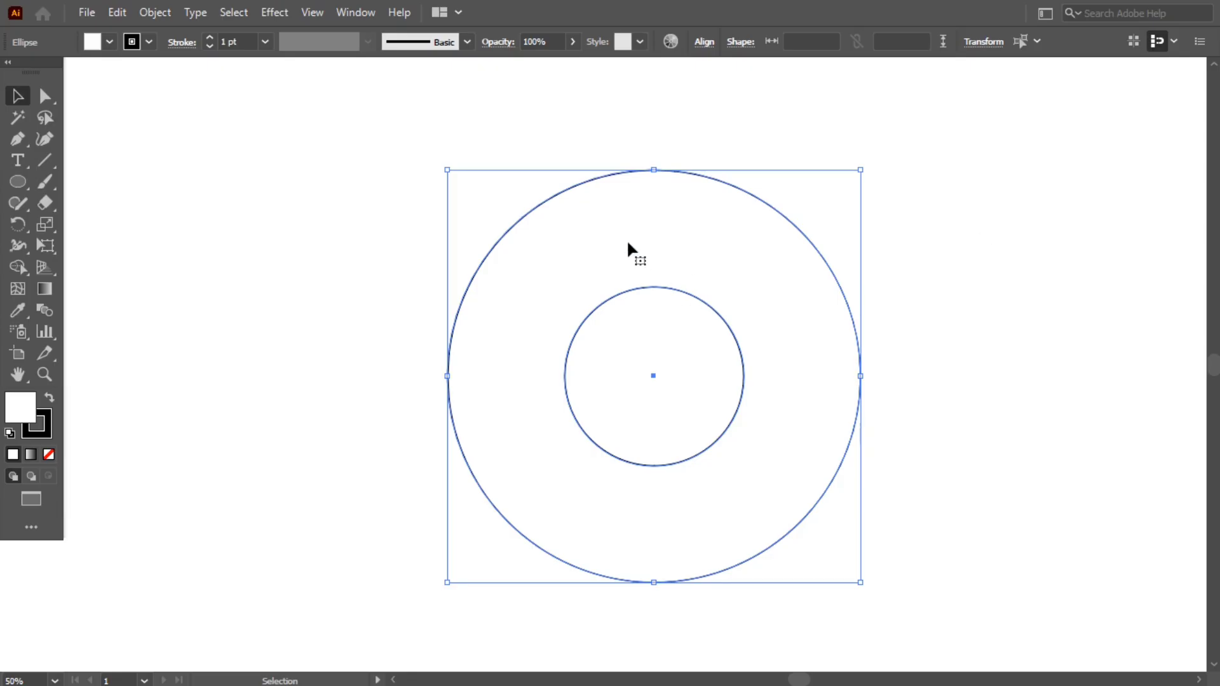
{"action": "left_click", "coordinate": [50, 454]}
{"action": "left_click", "coordinate": [294, 323]}
- Copy the small inner circle and paste the duplicate in front of it
{"action": "left_click_drag", "start_coordinate": [540, 277], "coordinate": [633, 356]}
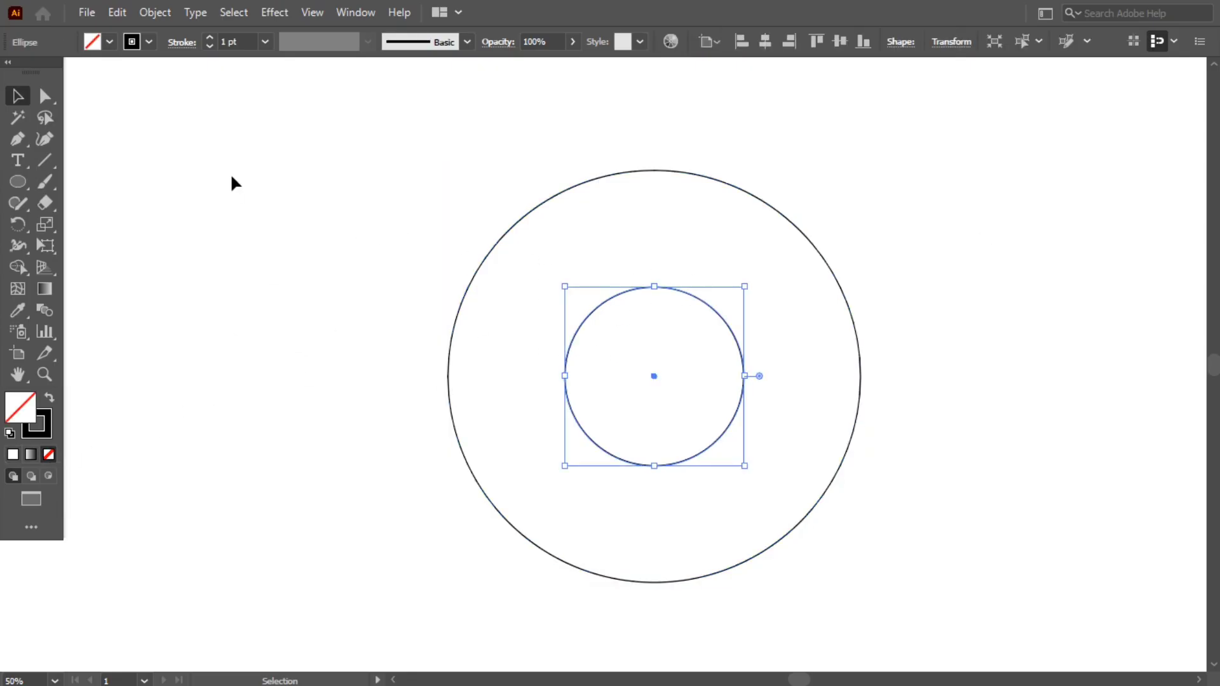
{"action": "left_click", "coordinate": [117, 12]}
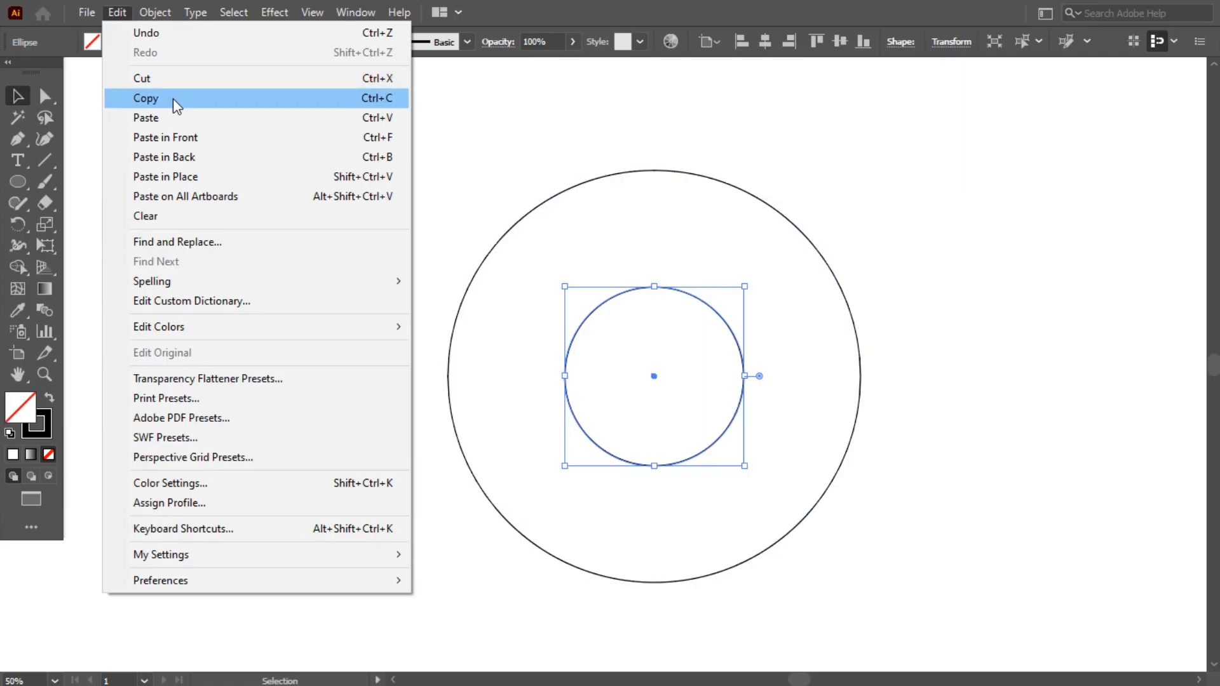
{"action": "left_click", "coordinate": [173, 98]}
{"action": "left_click", "coordinate": [116, 12]}
{"action": "left_click", "coordinate": [215, 137]}
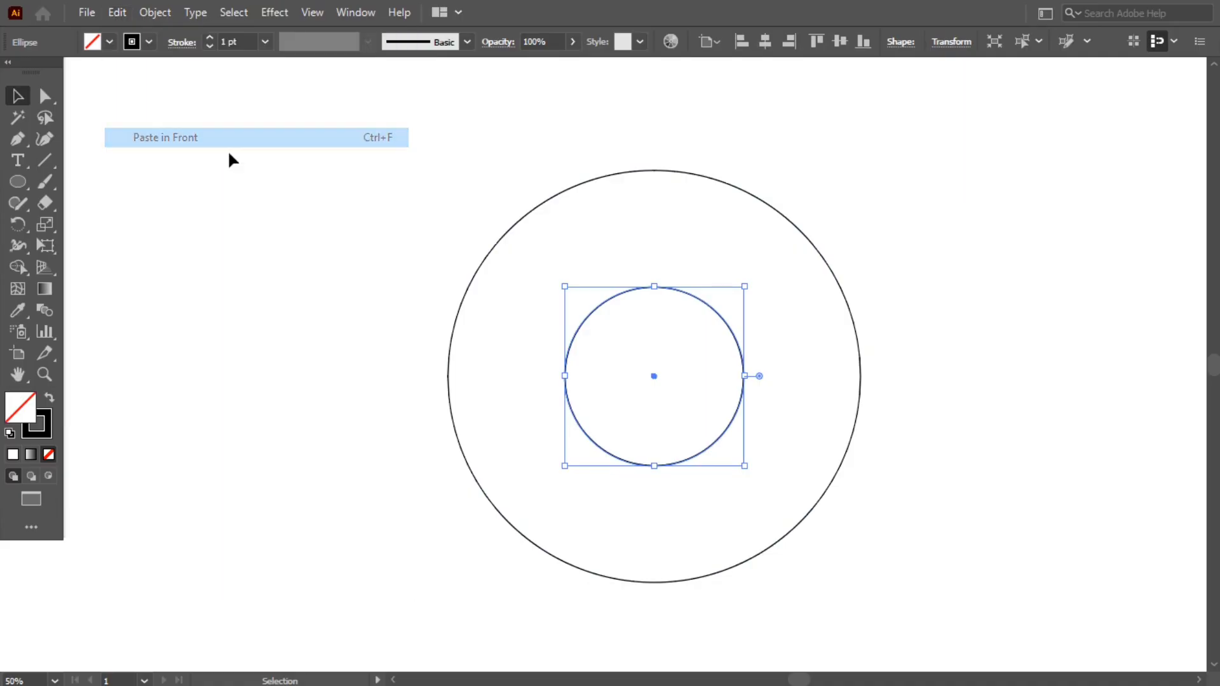
- Enlarge the duplicate circle proportionally upward from its fixed bottom point, ending just below the outer circle's top edge
{"action": "left_click_drag", "start_coordinate": [660, 287], "coordinate": [675, 177]}
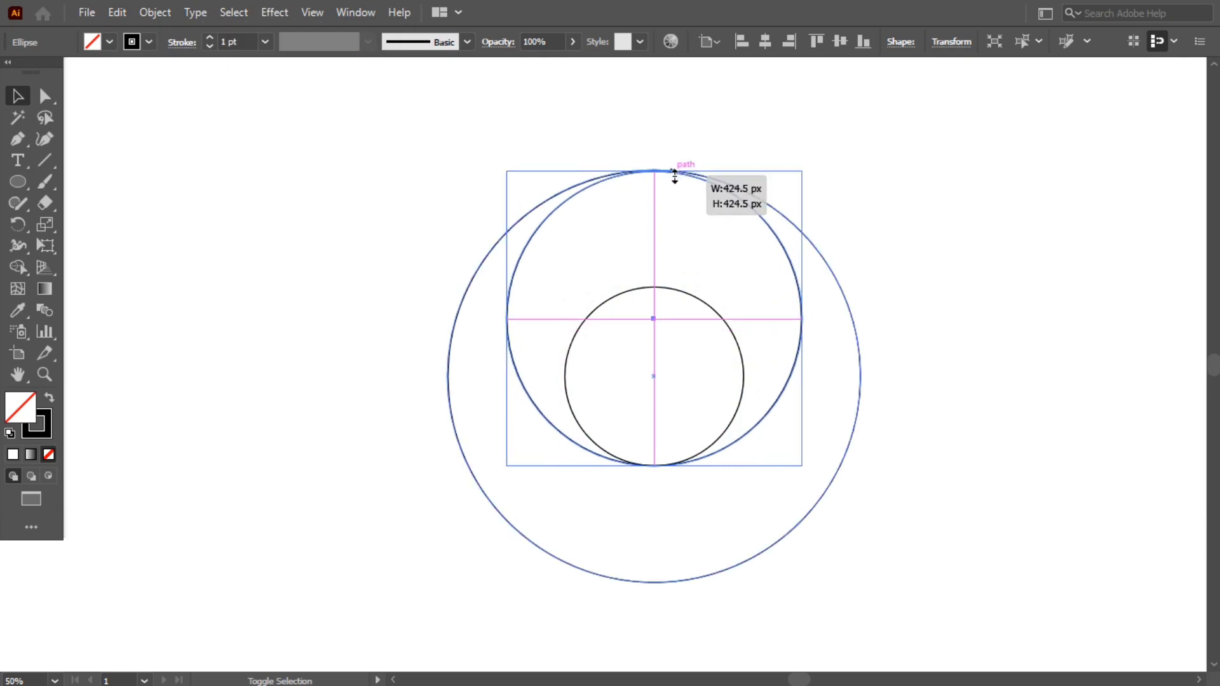
{"action": "left_click_drag", "start_coordinate": [675, 175], "coordinate": [678, 187]}
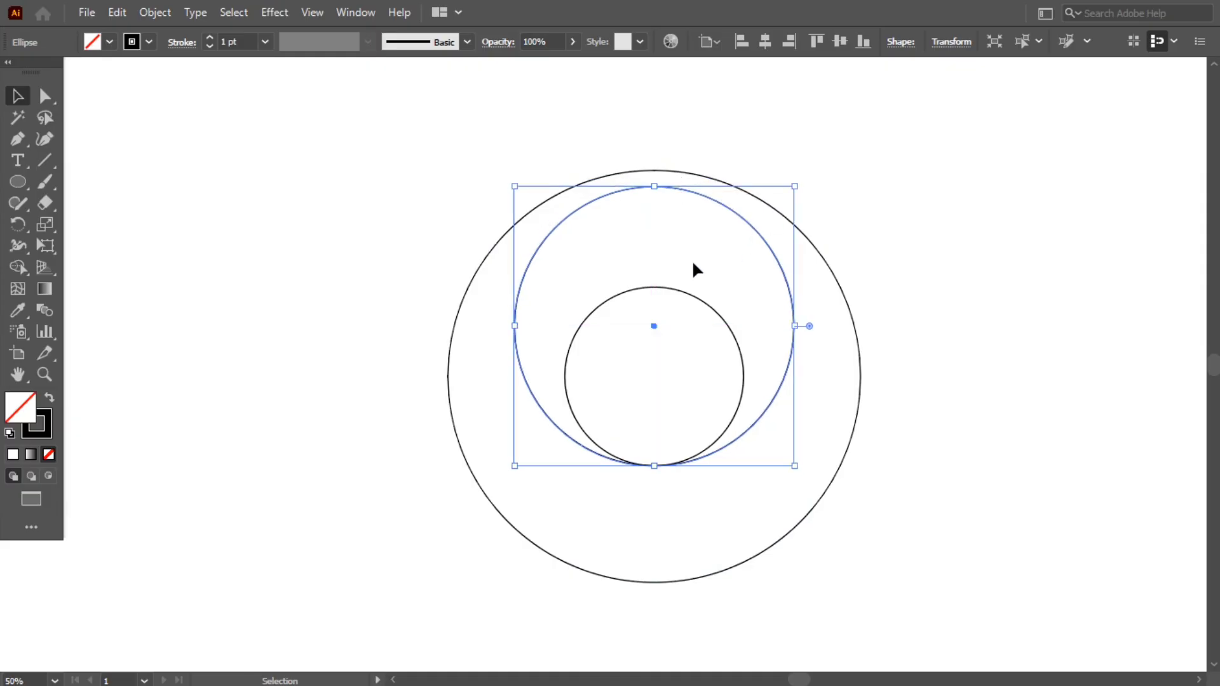
{"action": "left_click", "coordinate": [600, 295]}
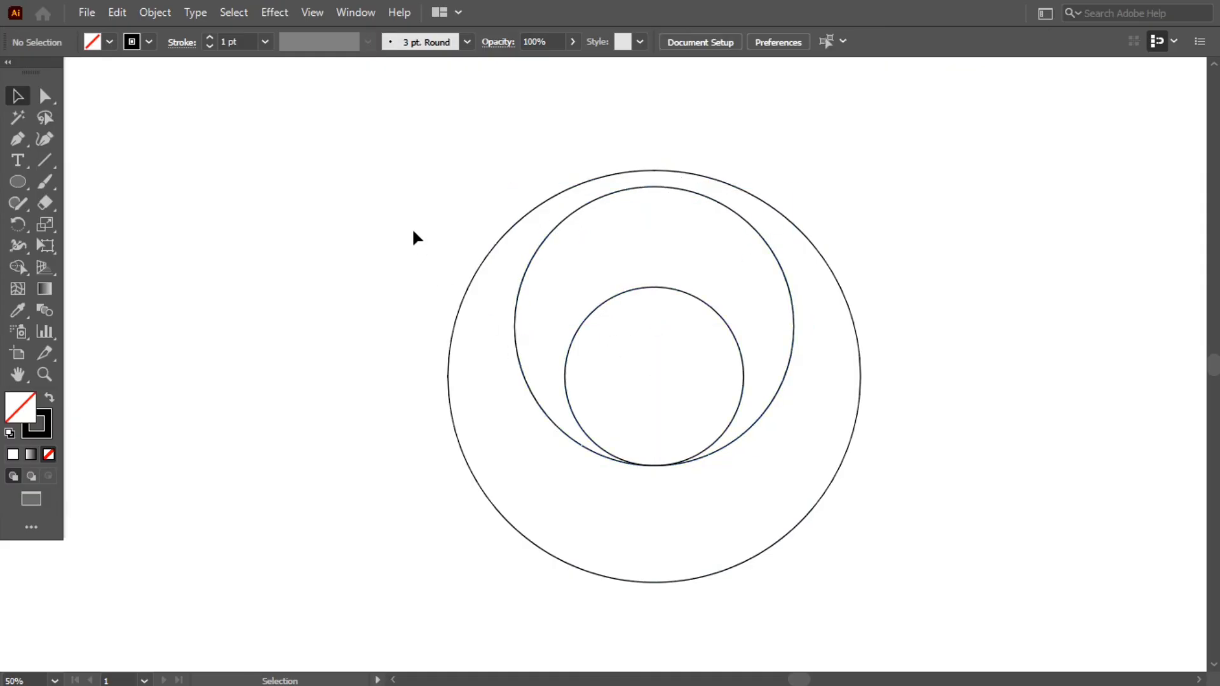
- Group the three circles
{"action": "left_click_drag", "start_coordinate": [414, 232], "coordinate": [938, 535]}
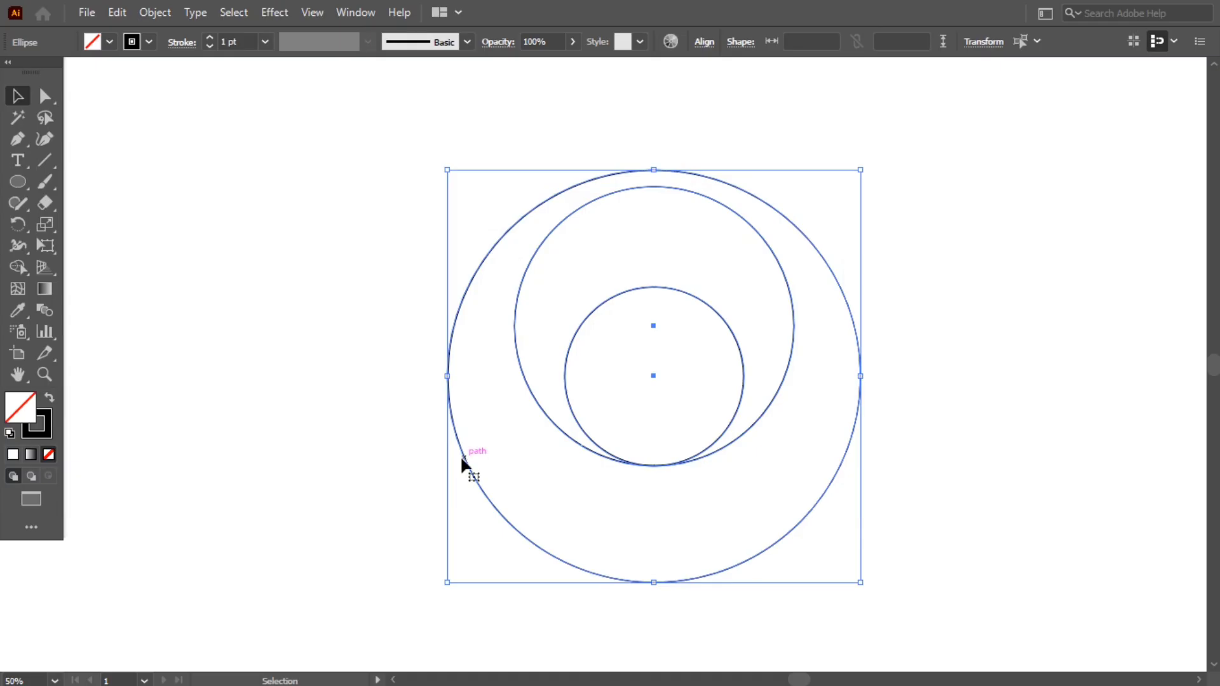
{"action": "right_click", "coordinate": [376, 250]}
{"action": "left_click", "coordinate": [467, 361]}
{"action": "left_click", "coordinate": [266, 204]}
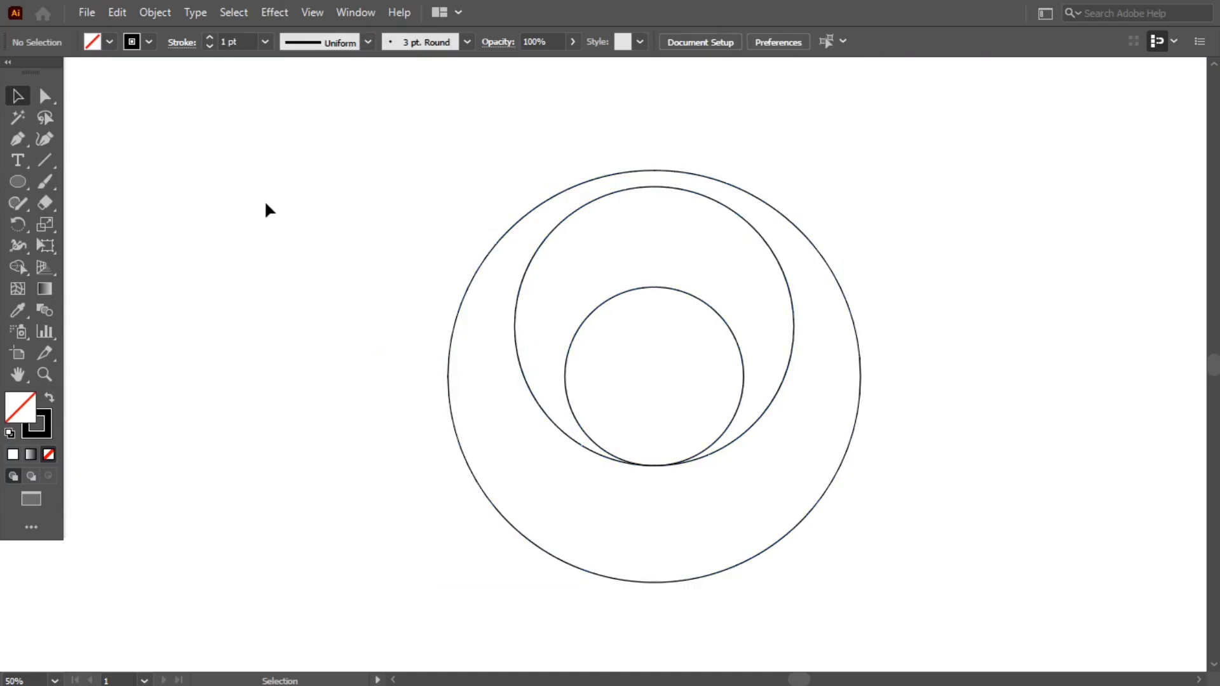
- Draw a rectangle from inside the inner circle to beyond the outer circle's right side, and centre it vertically with the circle group
{"action": "left_click_drag", "start_coordinate": [23, 179], "coordinate": [64, 181]}
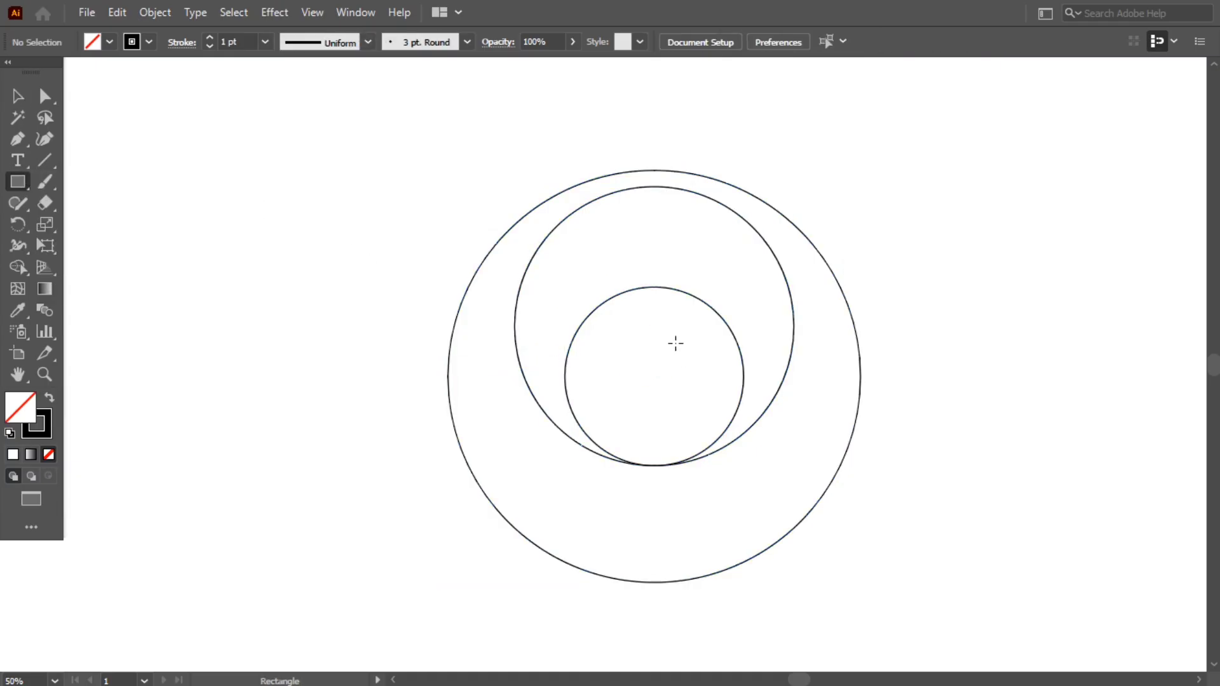
{"action": "left_click_drag", "start_coordinate": [668, 326], "coordinate": [971, 465]}
{"action": "left_click", "coordinate": [17, 96]}
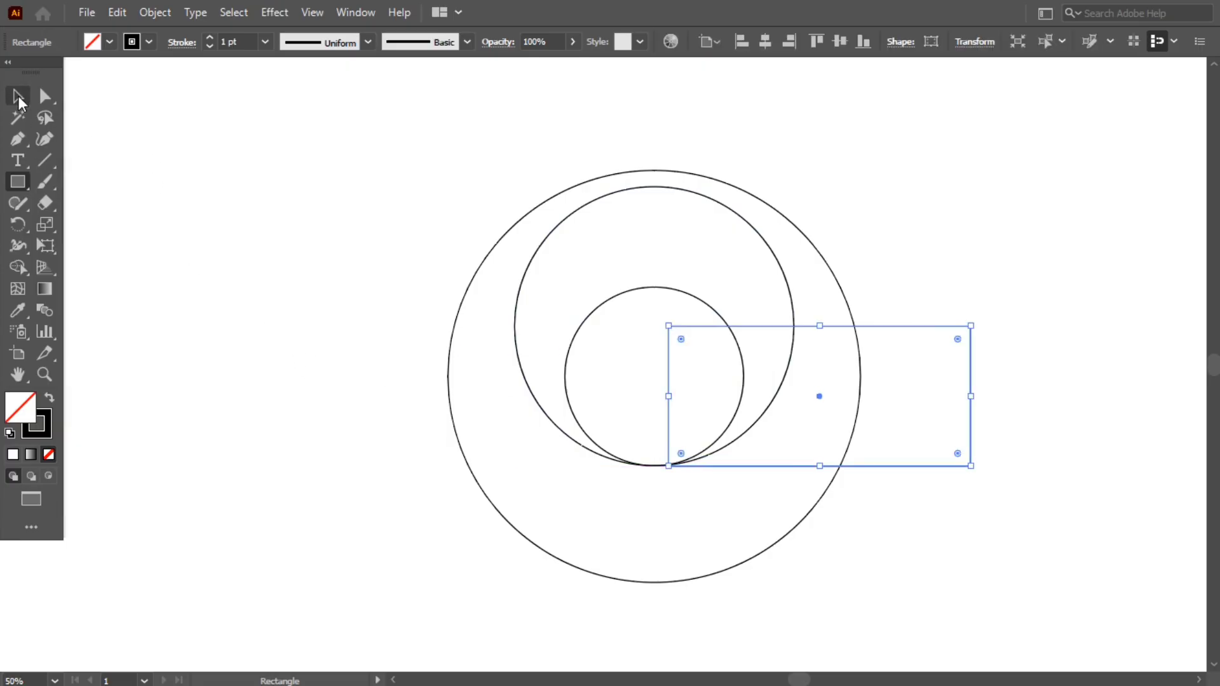
{"action": "key", "text": "ctrl+a"}
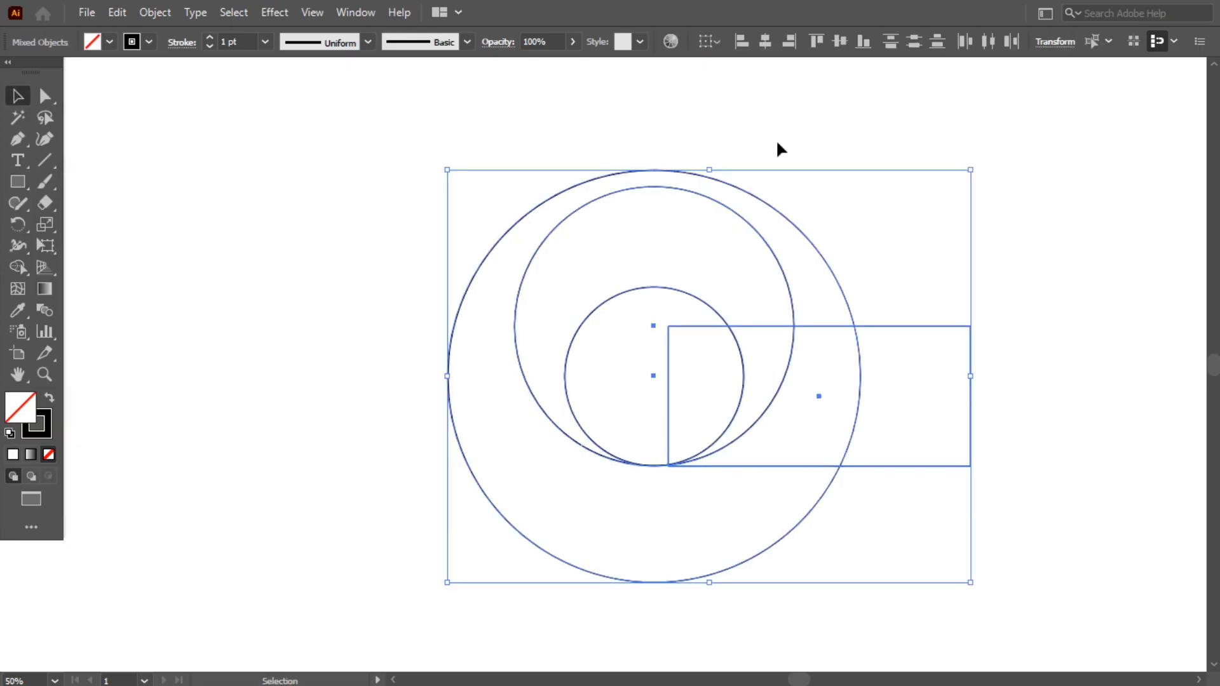
{"action": "left_click", "coordinate": [840, 41]}
- Cut away the inner circle's interior and the rectangle's regions with Shape Builder to leave an open C shape
{"action": "left_click", "coordinate": [17, 267]}
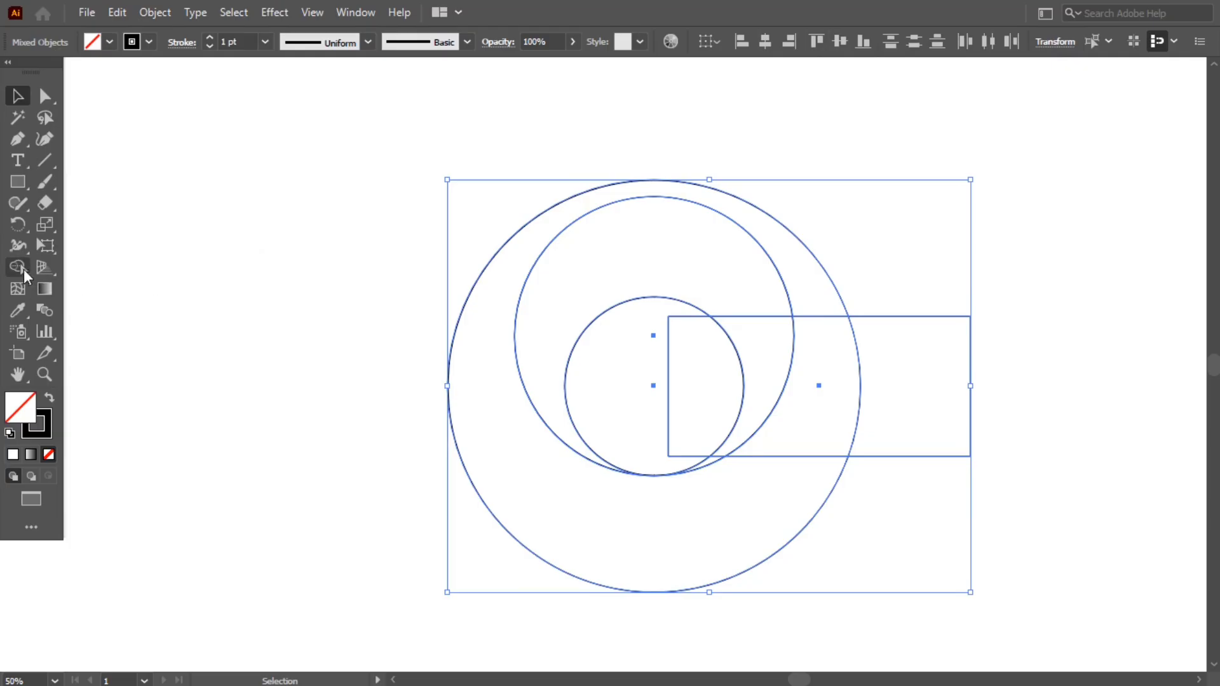
{"action": "mouse_move", "coordinate": [629, 394]}
{"action": "left_mouse_down"}
{"action": "mouse_move", "coordinate": [1091, 392]}
{"action": "mouse_move", "coordinate": [1080, 391]}
{"action": "left_mouse_up"}
{"action": "left_click", "coordinate": [17, 95]}
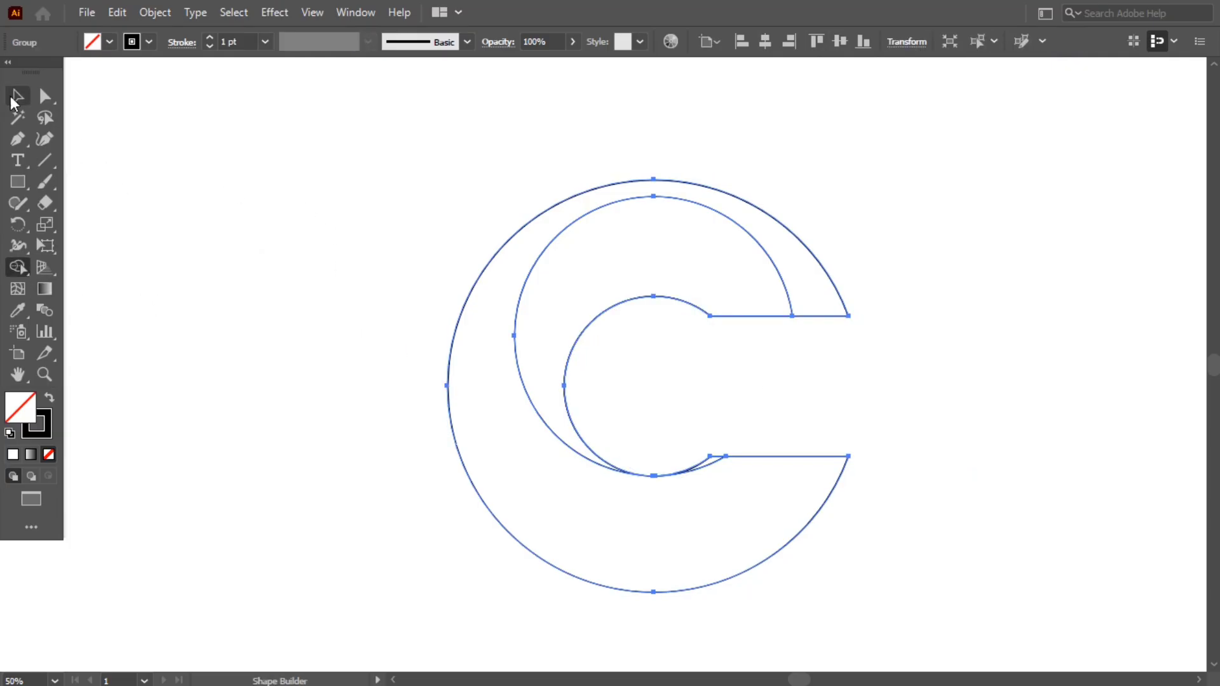
{"action": "left_click", "coordinate": [297, 259]}
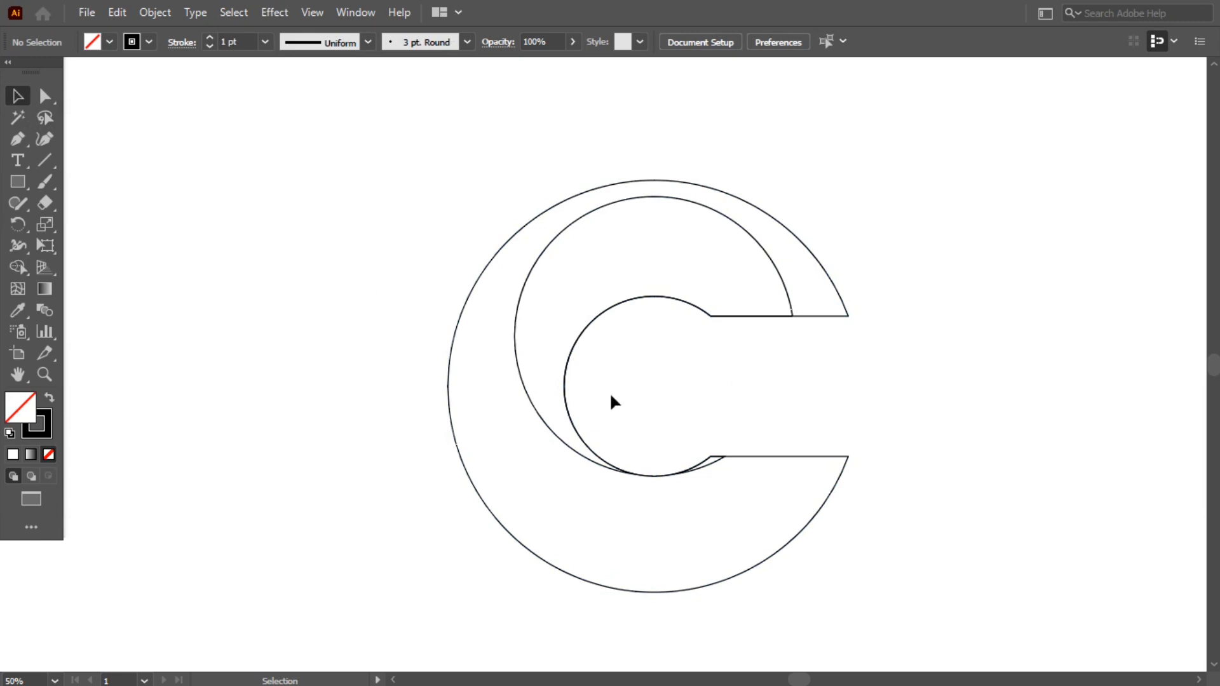
- Remove the small leftover sliver at the inner corner of the C's lower end with Shape Builder
{"action": "left_click_drag", "start_coordinate": [443, 279], "coordinate": [890, 498]}
{"action": "left_click", "coordinate": [18, 266]}
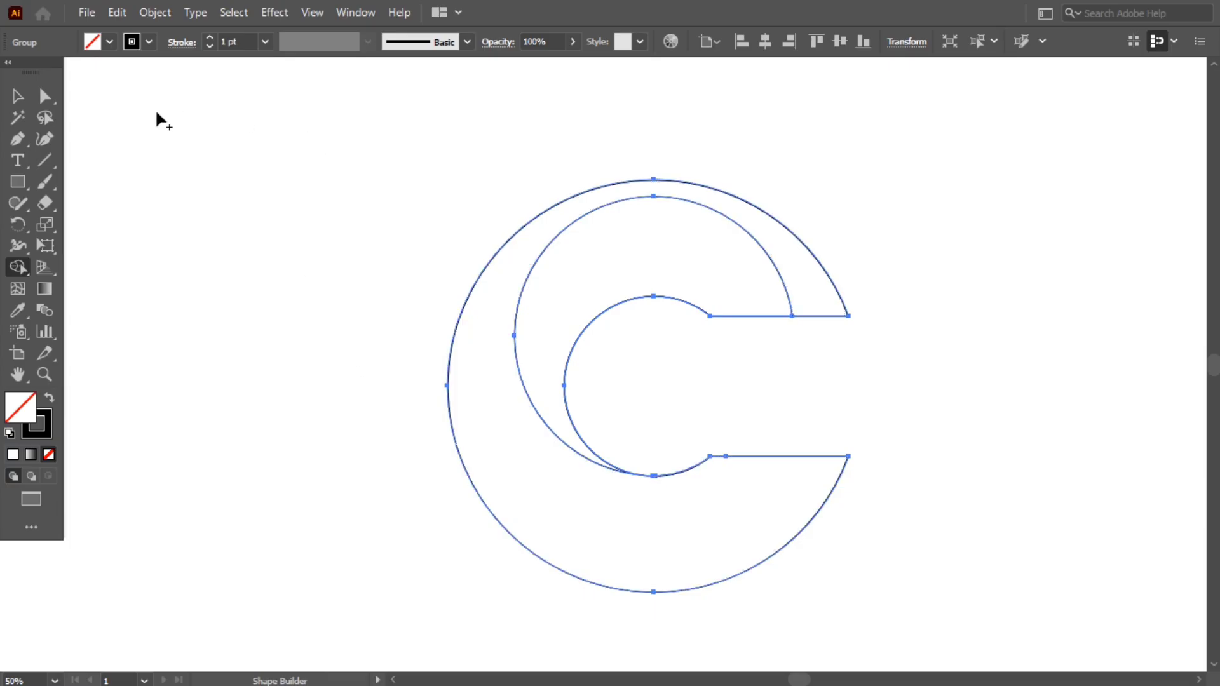
{"action": "left_click", "coordinate": [18, 95]}
{"action": "left_click", "coordinate": [190, 231]}
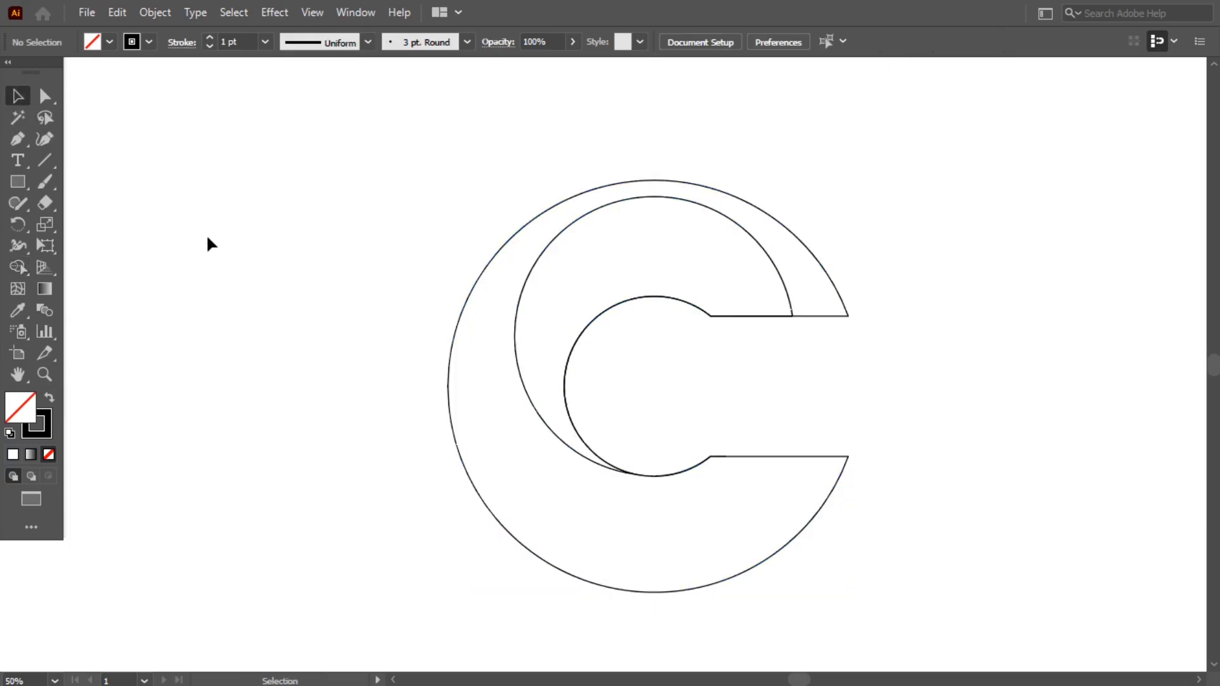
- Ungroup the C shape into separate paths
{"action": "left_click", "coordinate": [828, 317]}
{"action": "right_click", "coordinate": [356, 235]}
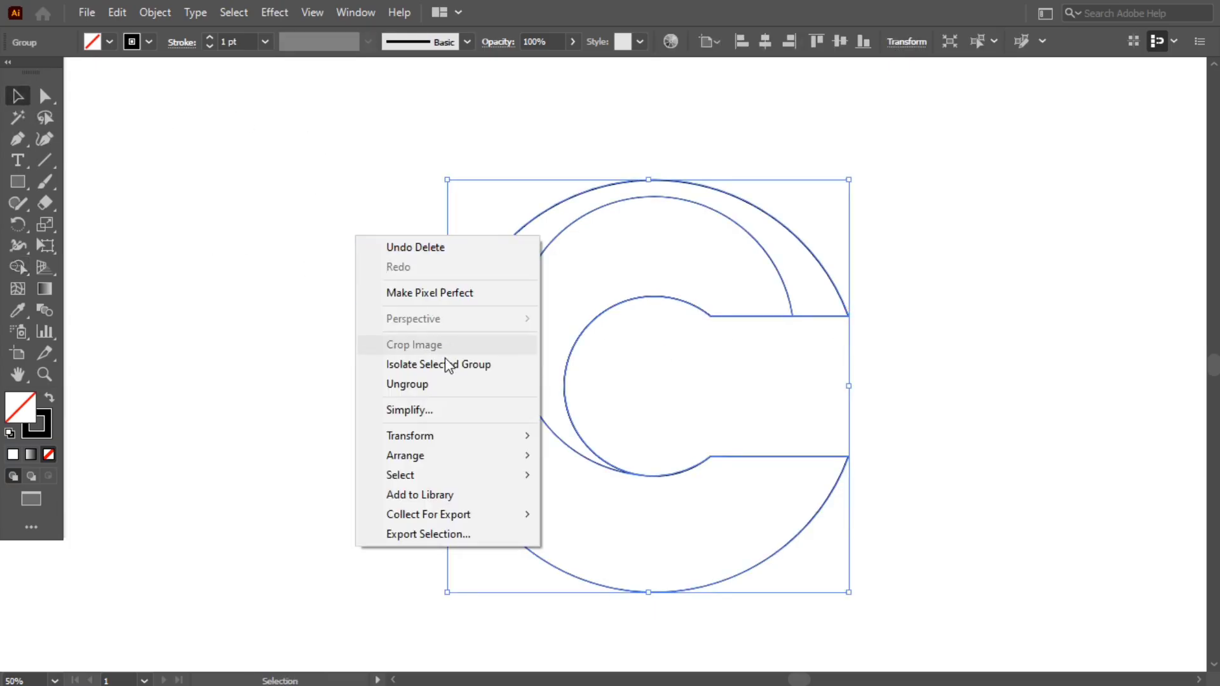
{"action": "left_click", "coordinate": [432, 383]}
{"action": "left_click", "coordinate": [308, 286]}
- Round both corners at the upper end of the outer C path and both at its lower end, using about 84 px for the lower pair
{"action": "left_click", "coordinate": [828, 317]}
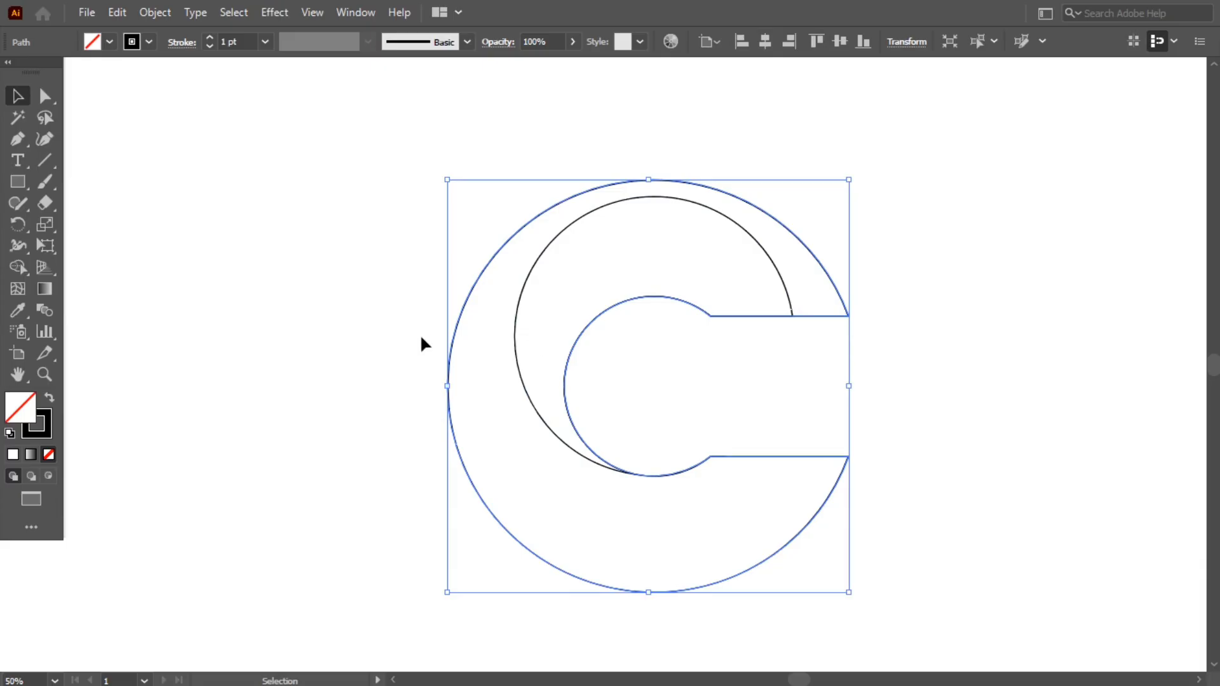
{"action": "left_click", "coordinate": [45, 96]}
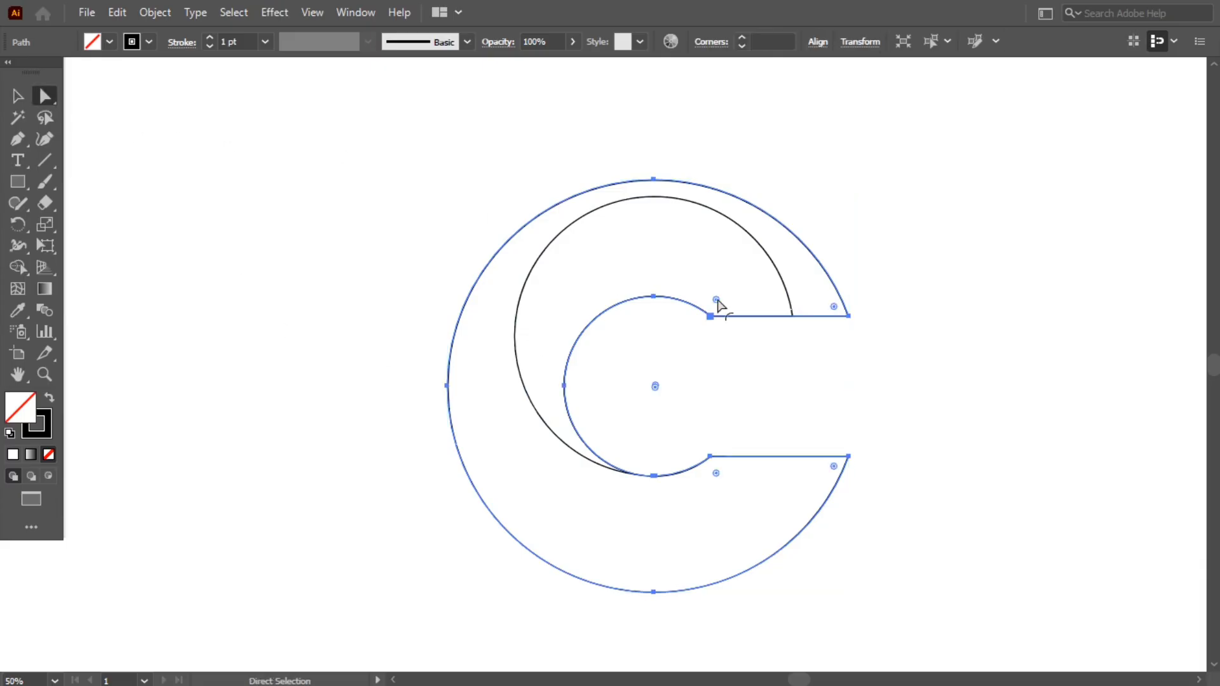
{"action": "left_click", "coordinate": [716, 300]}
{"action": "left_click_drag", "start_coordinate": [835, 308], "coordinate": [537, 182]}
{"action": "left_click", "coordinate": [716, 474]}
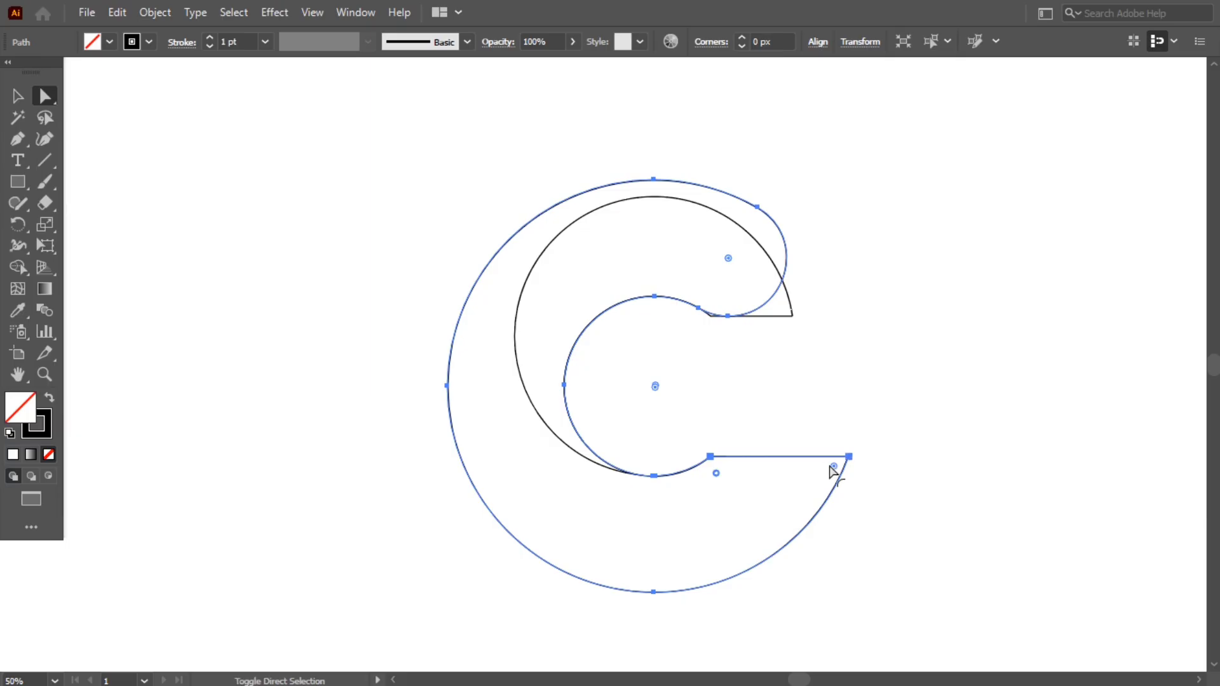
{"action": "left_click_drag", "start_coordinate": [833, 469], "coordinate": [730, 544]}
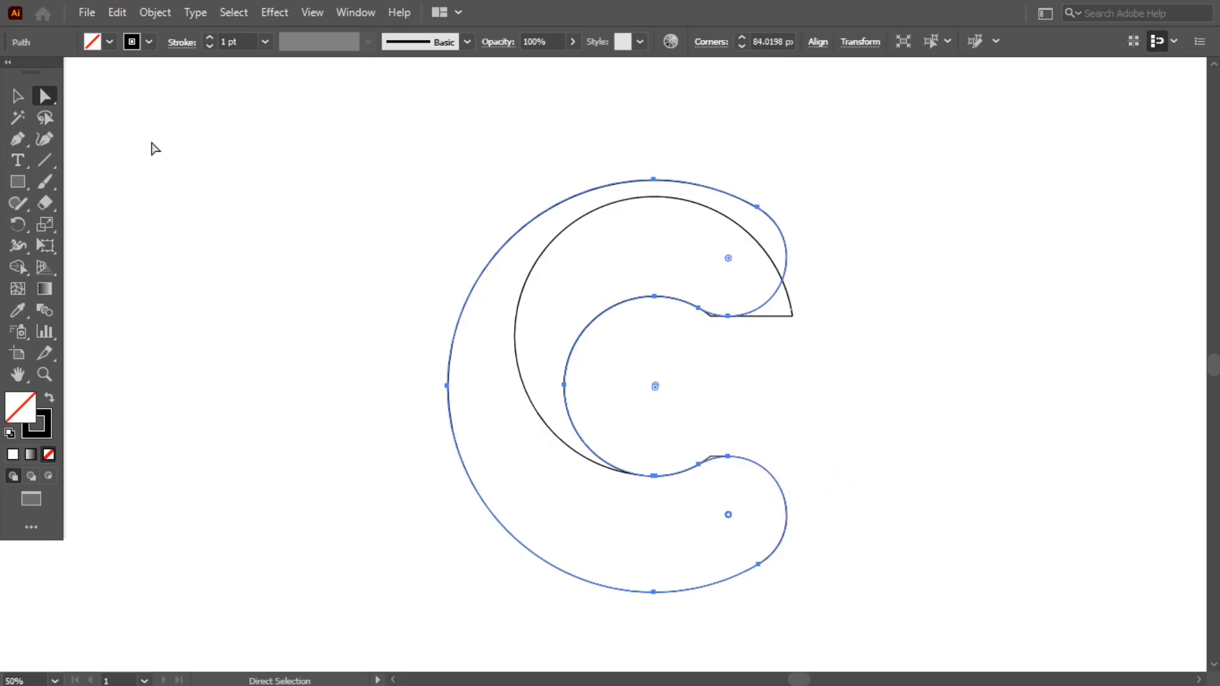
{"action": "left_click", "coordinate": [18, 96]}
{"action": "left_click", "coordinate": [239, 261]}
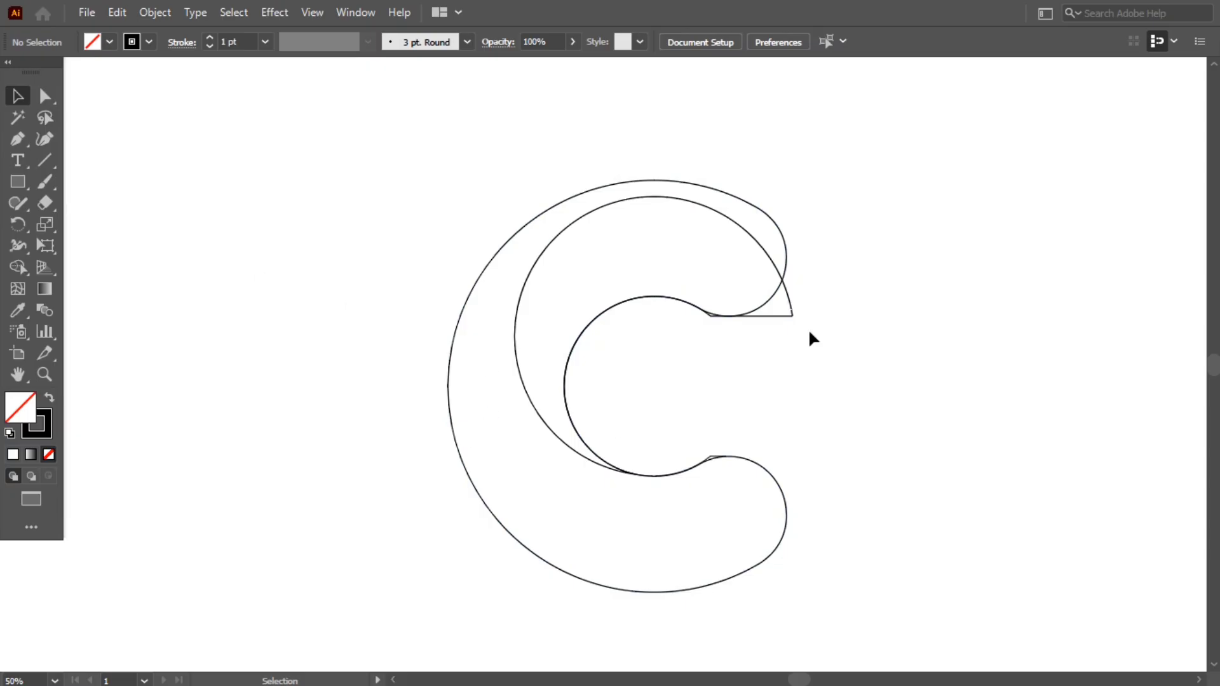
- Delete the straight horizontal segment closing the upper right end of the inner crescent path
{"action": "left_click", "coordinate": [792, 312]}
{"action": "left_click", "coordinate": [847, 347]}
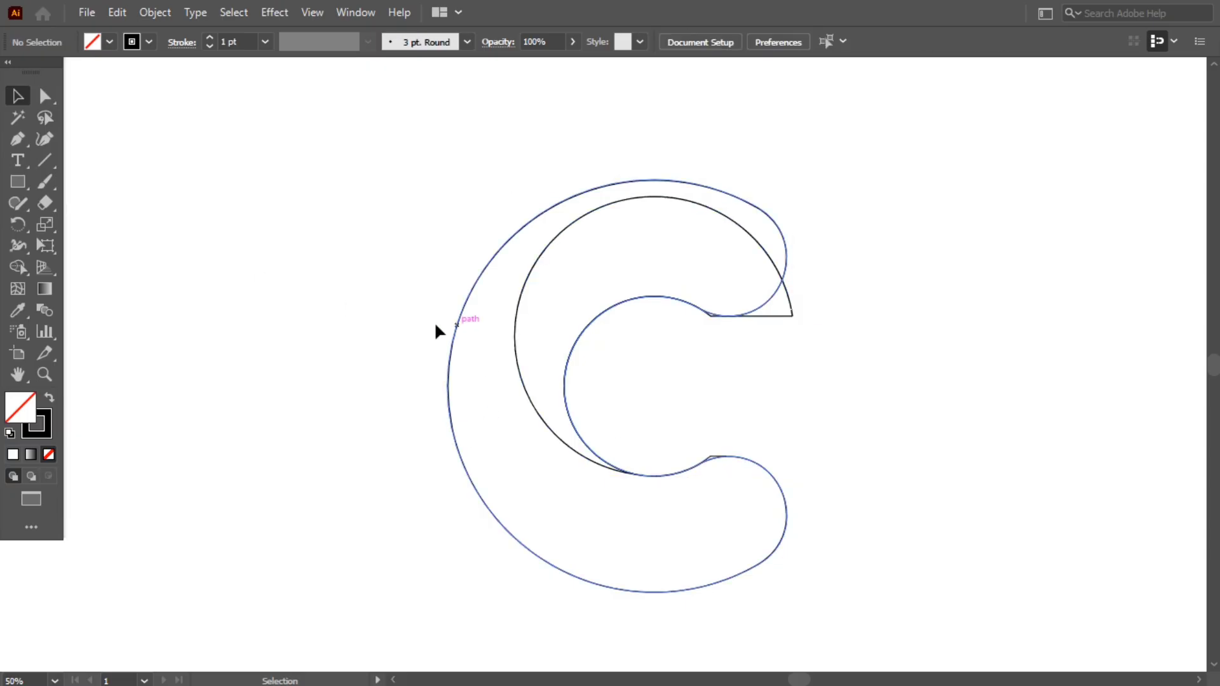
{"action": "left_click", "coordinate": [44, 95]}
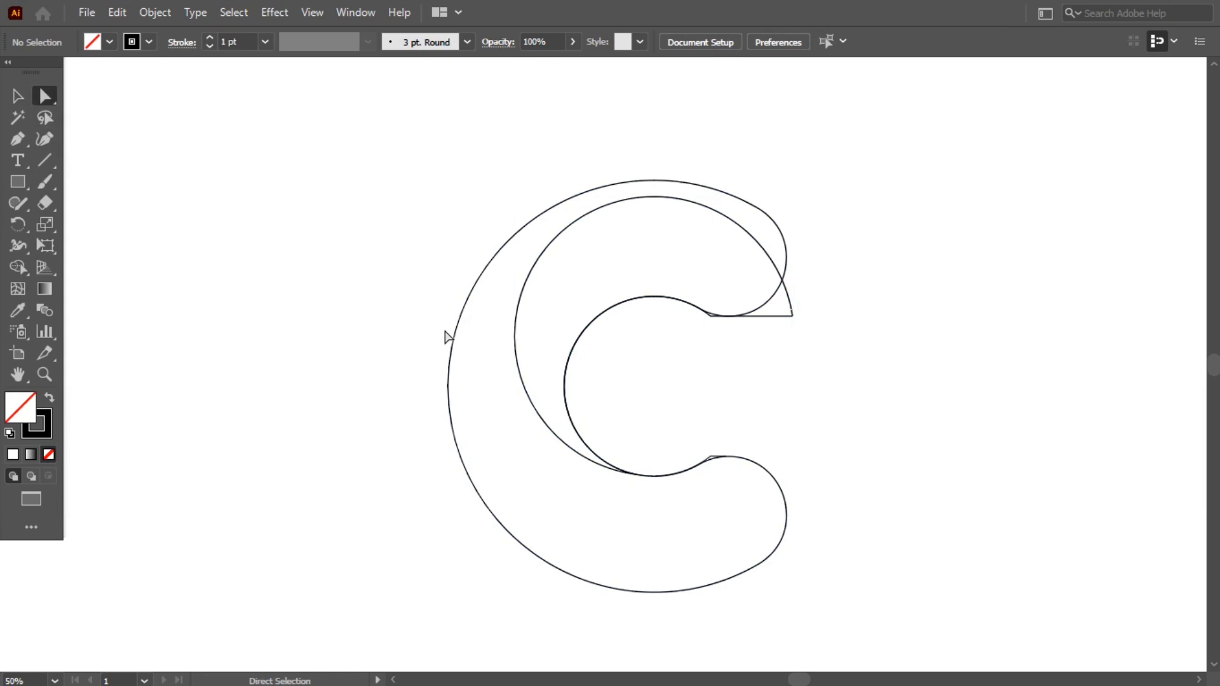
{"action": "left_click_drag", "start_coordinate": [781, 307], "coordinate": [771, 337]}
{"action": "key", "text": "Delete"}
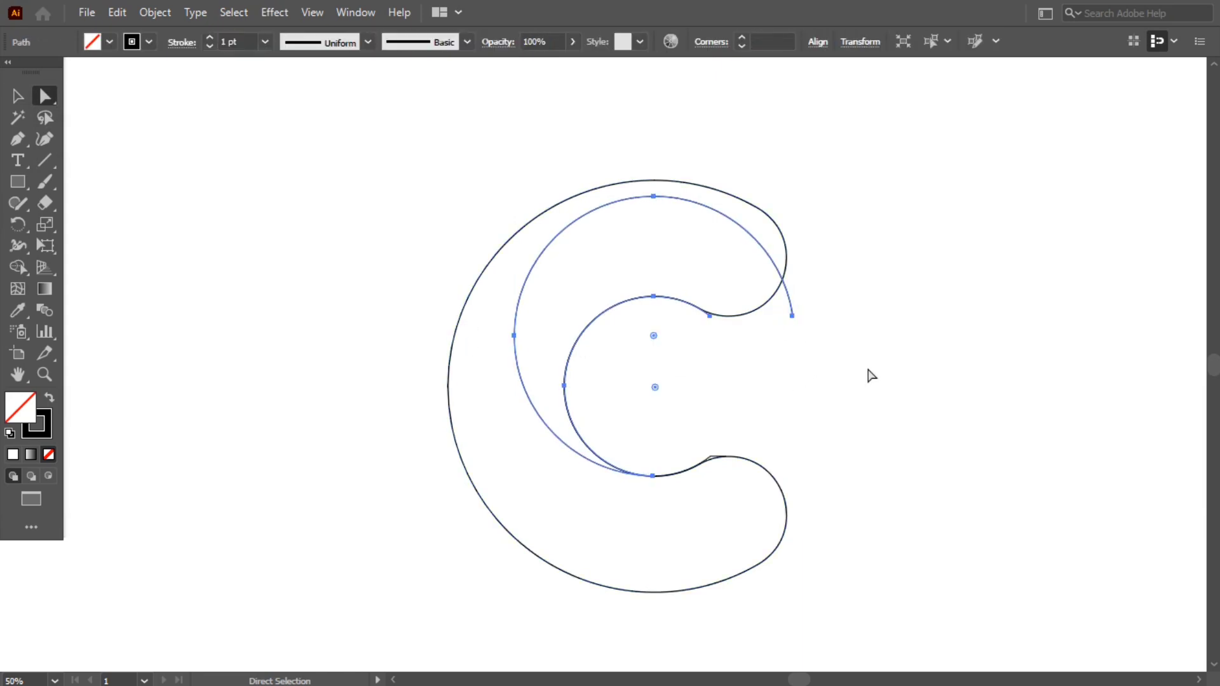
{"action": "left_click", "coordinate": [19, 98]}
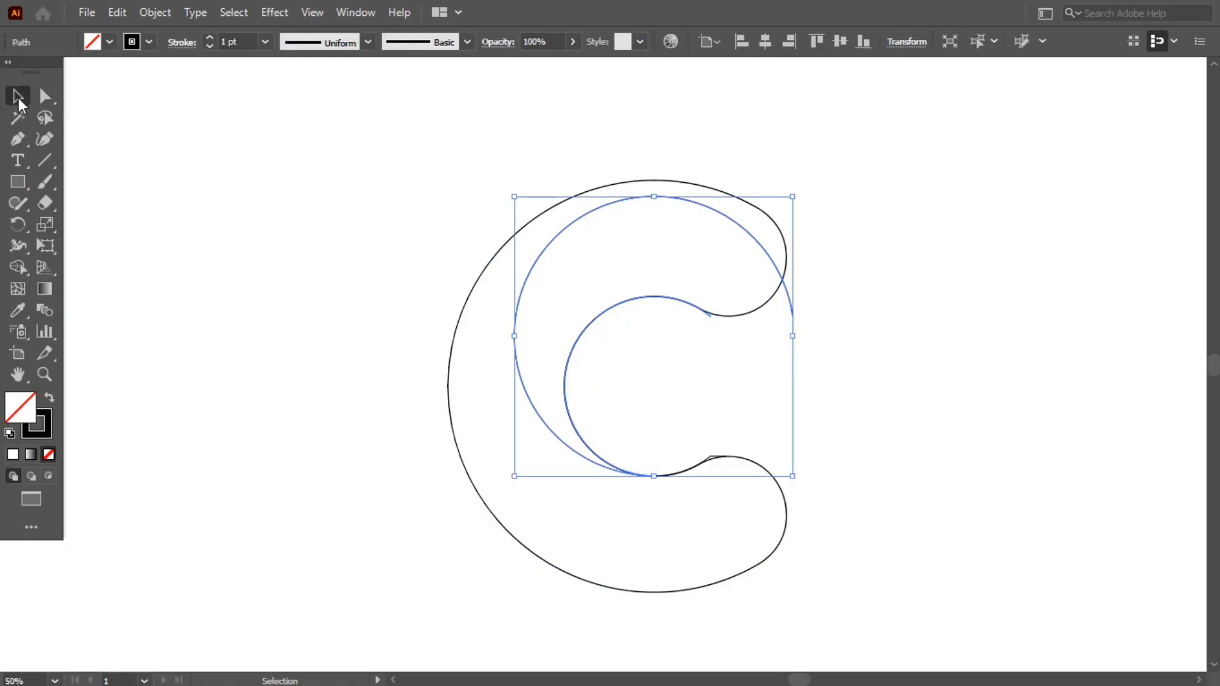
{"action": "left_click", "coordinate": [208, 246]}
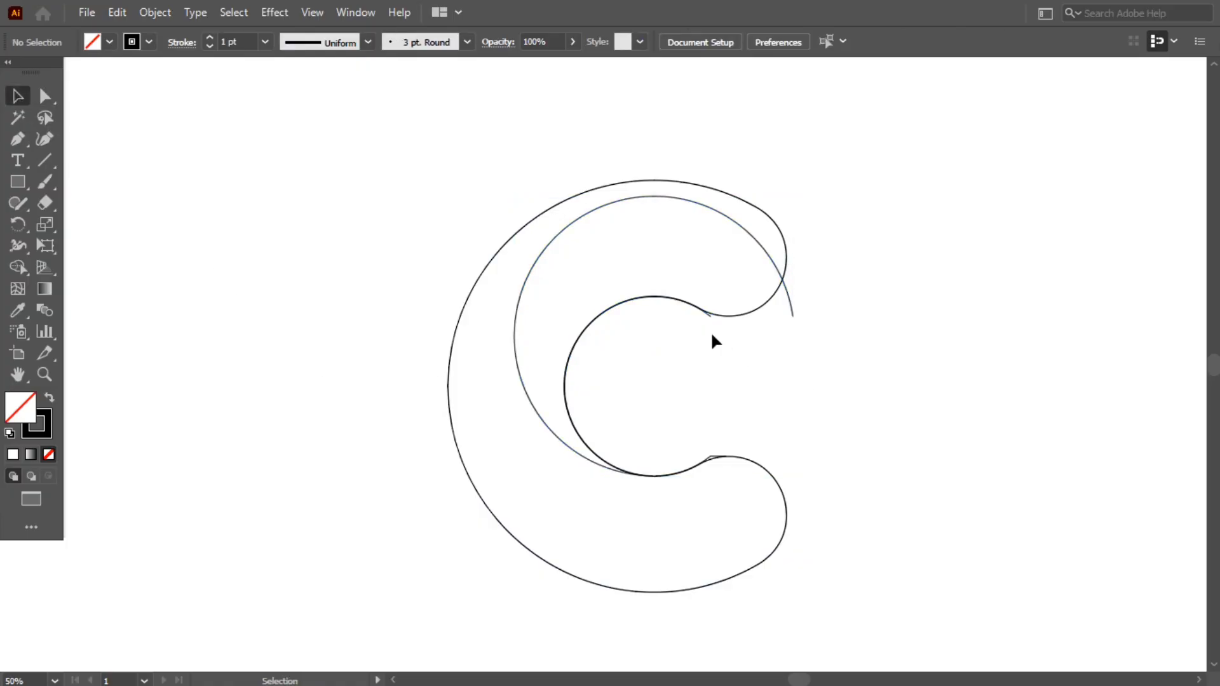
- Move the inner path's outer end anchor up and right to about X 1324.5 px, Y 455.5 px, beyond the C's rounded upper end
{"action": "left_click", "coordinate": [706, 316]}
{"action": "left_click", "coordinate": [696, 359]}
{"action": "left_click", "coordinate": [794, 311]}
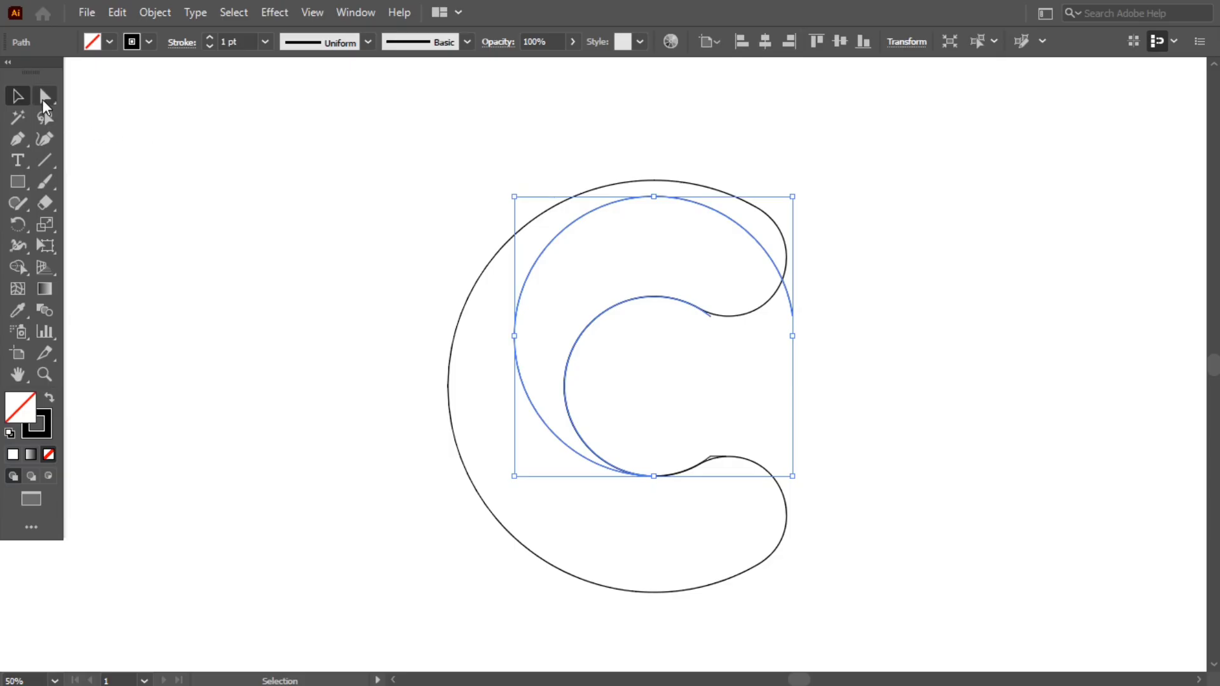
{"action": "left_click", "coordinate": [45, 96]}
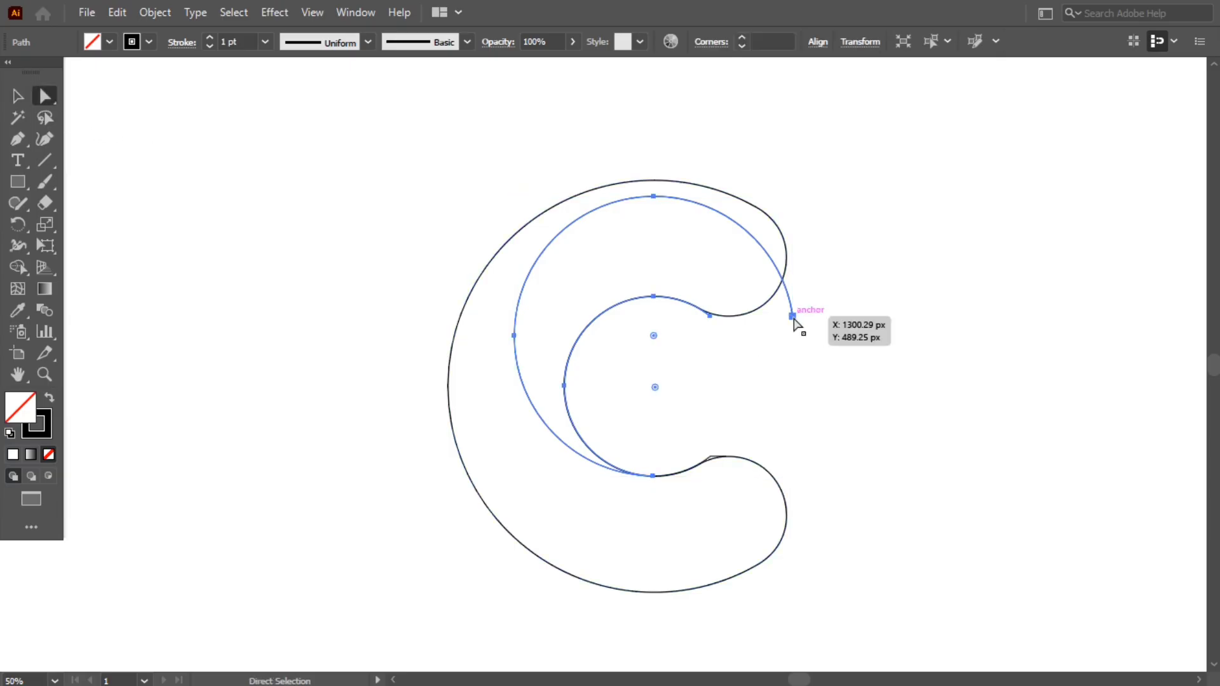
{"action": "left_click_drag", "start_coordinate": [793, 317], "coordinate": [810, 294]}
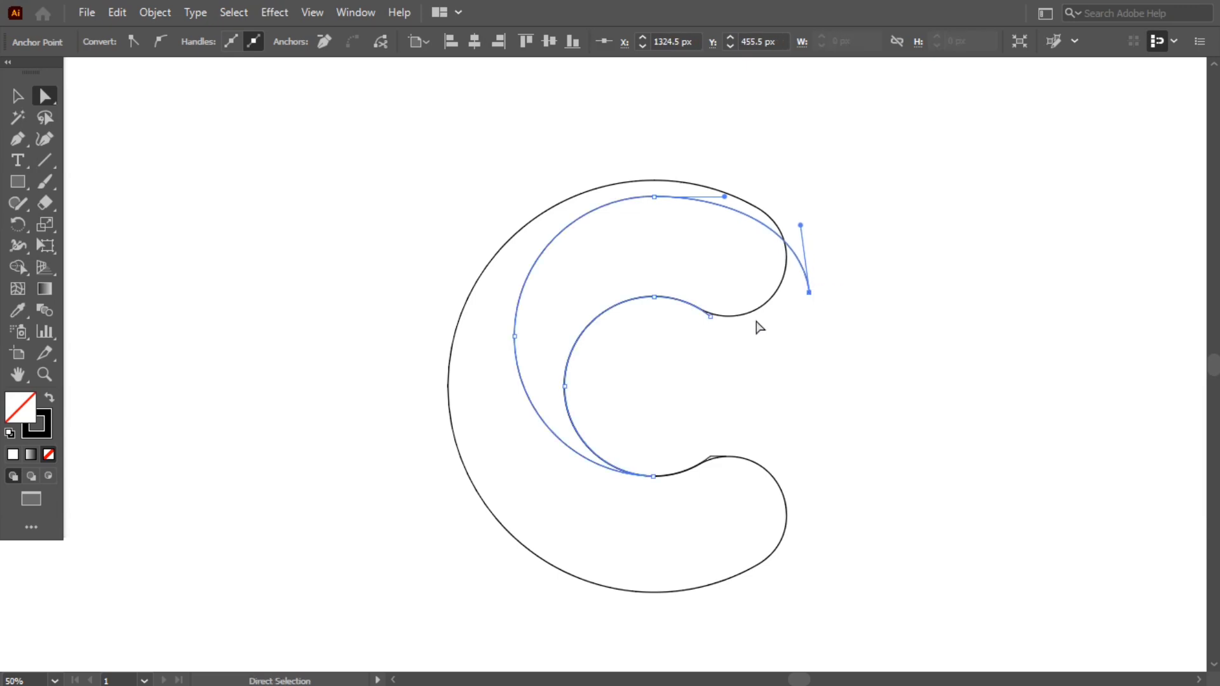
- Merge the outer crescent regions of the C, from its thin upper edge to the rounded lower end, with Shape Builder
{"action": "left_click", "coordinate": [17, 97]}
{"action": "left_click_drag", "start_coordinate": [346, 150], "coordinate": [860, 418]}
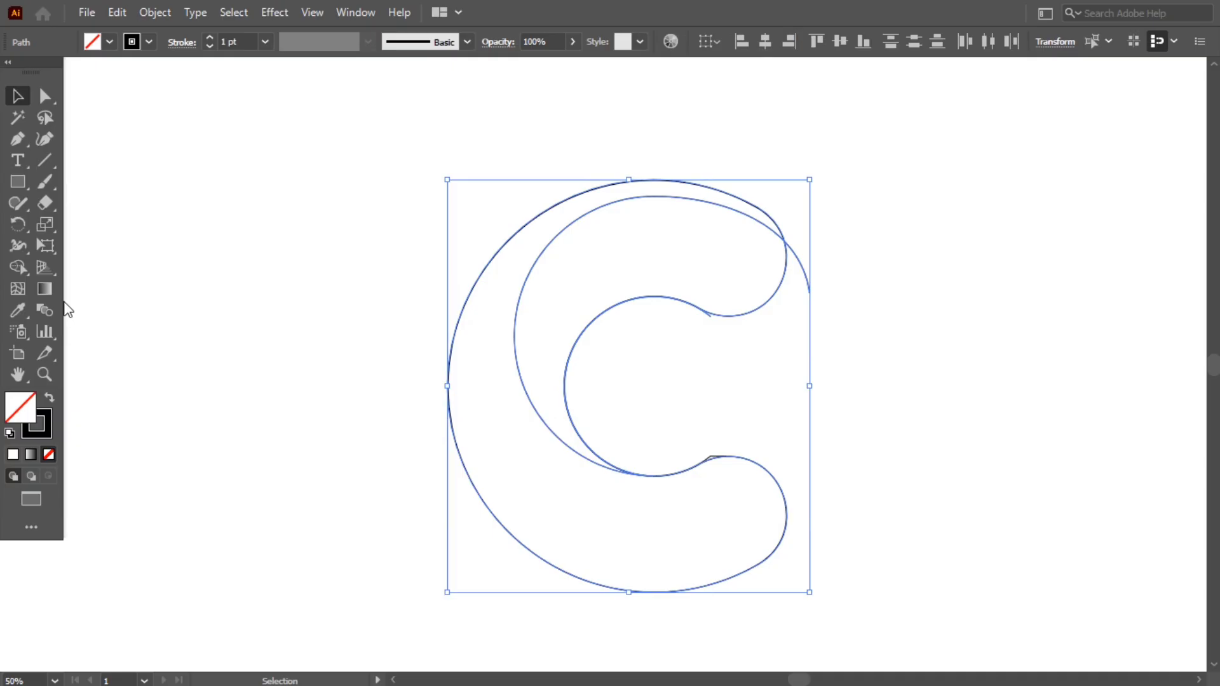
{"action": "left_click", "coordinate": [18, 267]}
{"action": "left_click_drag", "start_coordinate": [502, 459], "coordinate": [661, 542]}
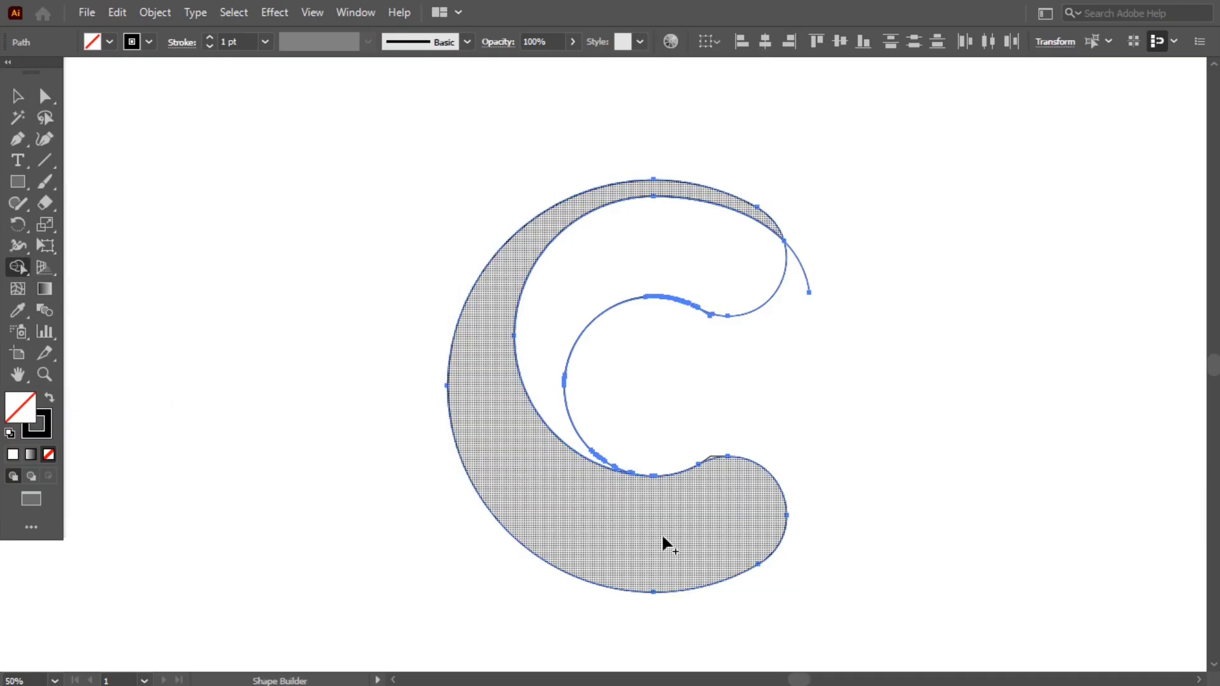
- Separate the merged outer crescent from the C's remaining construction paths and delete all the leftover paths
{"action": "left_click_drag", "start_coordinate": [516, 466], "coordinate": [675, 538]}
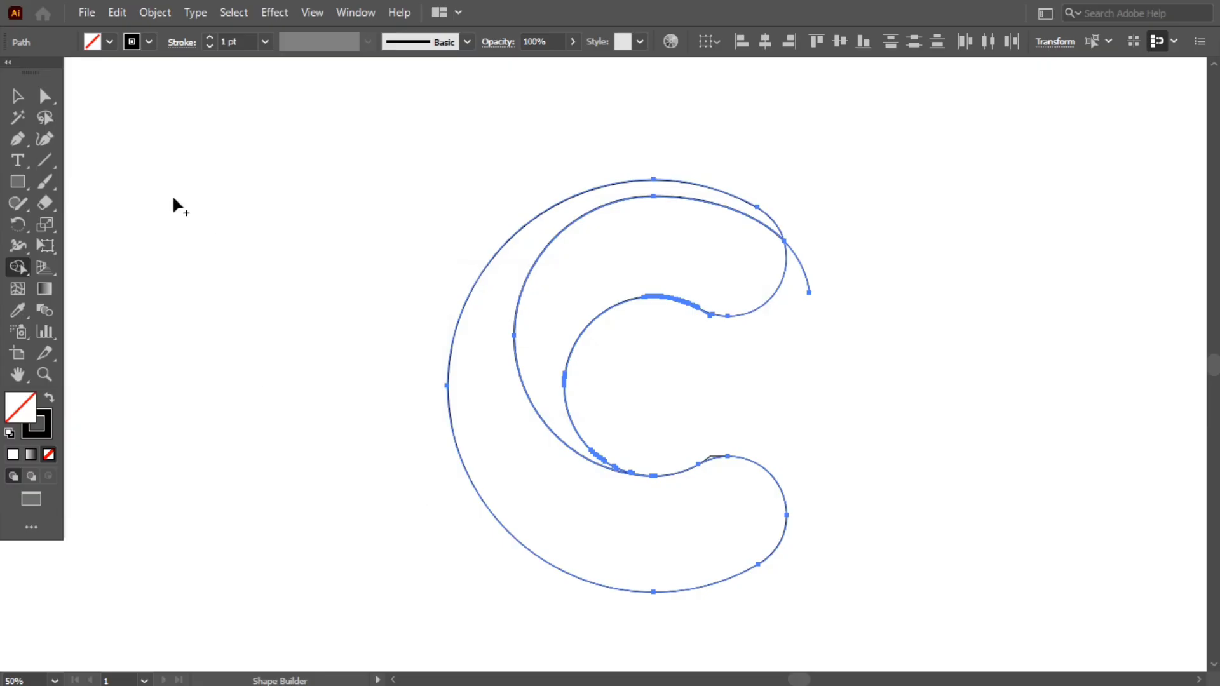
{"action": "left_click", "coordinate": [17, 99]}
{"action": "left_click", "coordinate": [275, 307]}
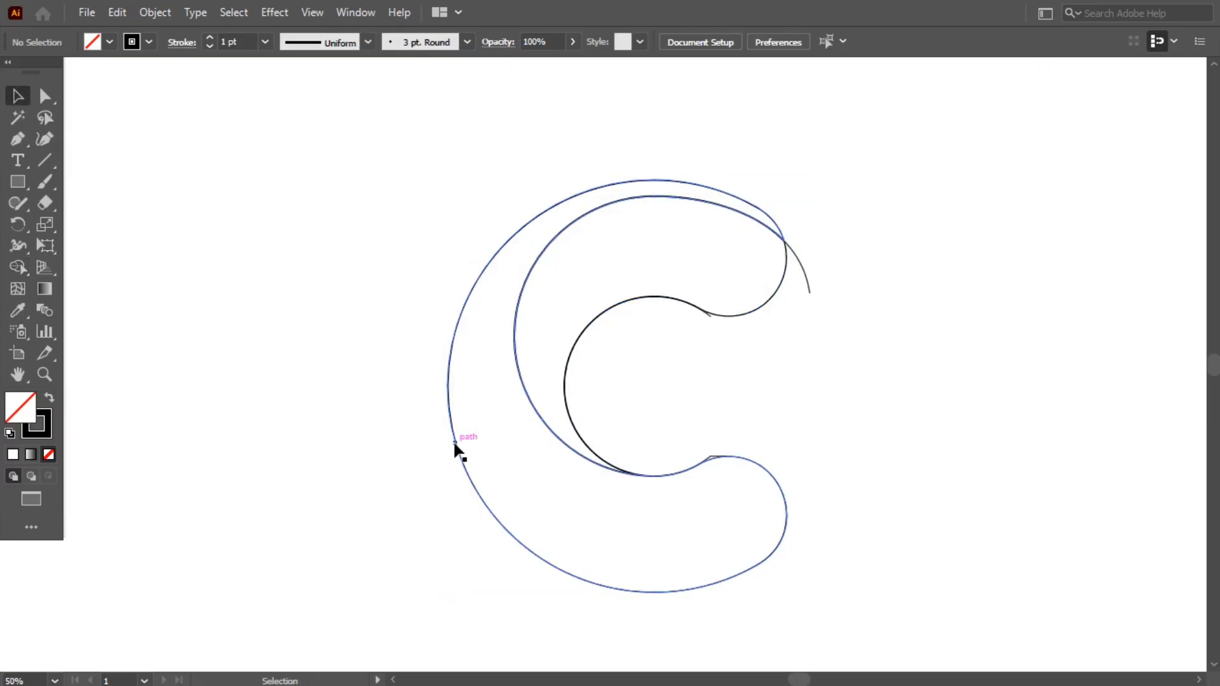
{"action": "left_click_drag", "start_coordinate": [453, 440], "coordinate": [238, 410]}
{"action": "left_click_drag", "start_coordinate": [659, 158], "coordinate": [867, 372]}
{"action": "key", "text": "Delete"}
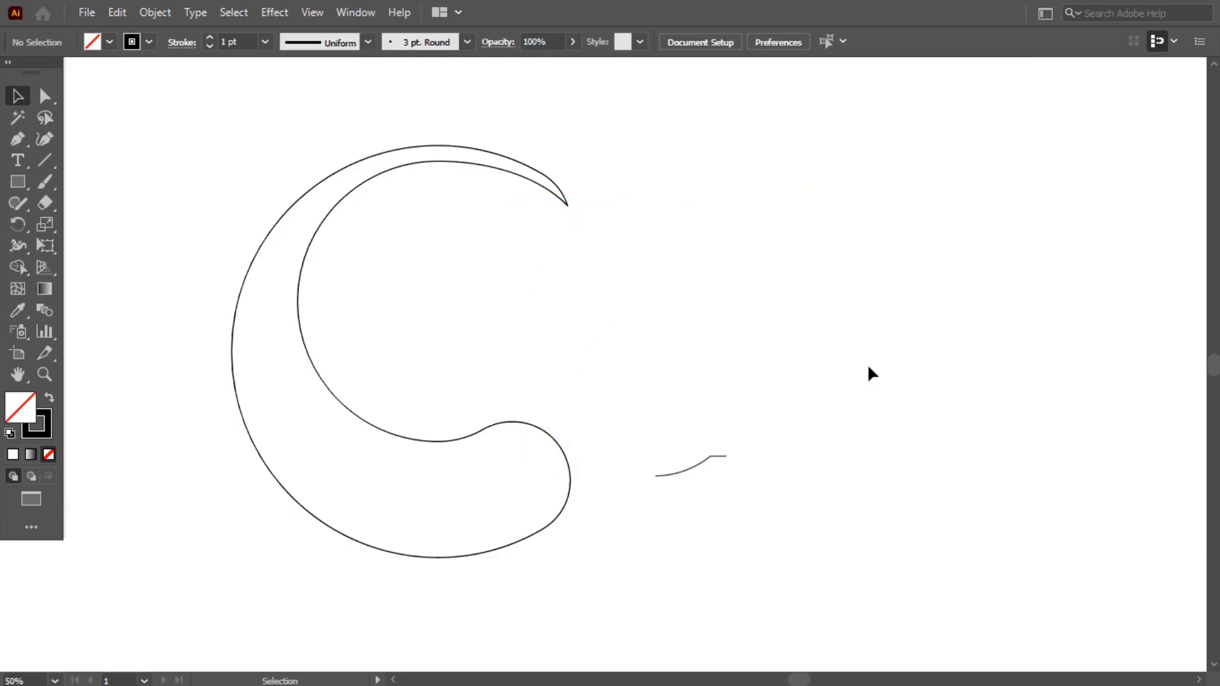
{"action": "left_click_drag", "start_coordinate": [578, 368], "coordinate": [699, 461]}
{"action": "key", "text": "Delete"}
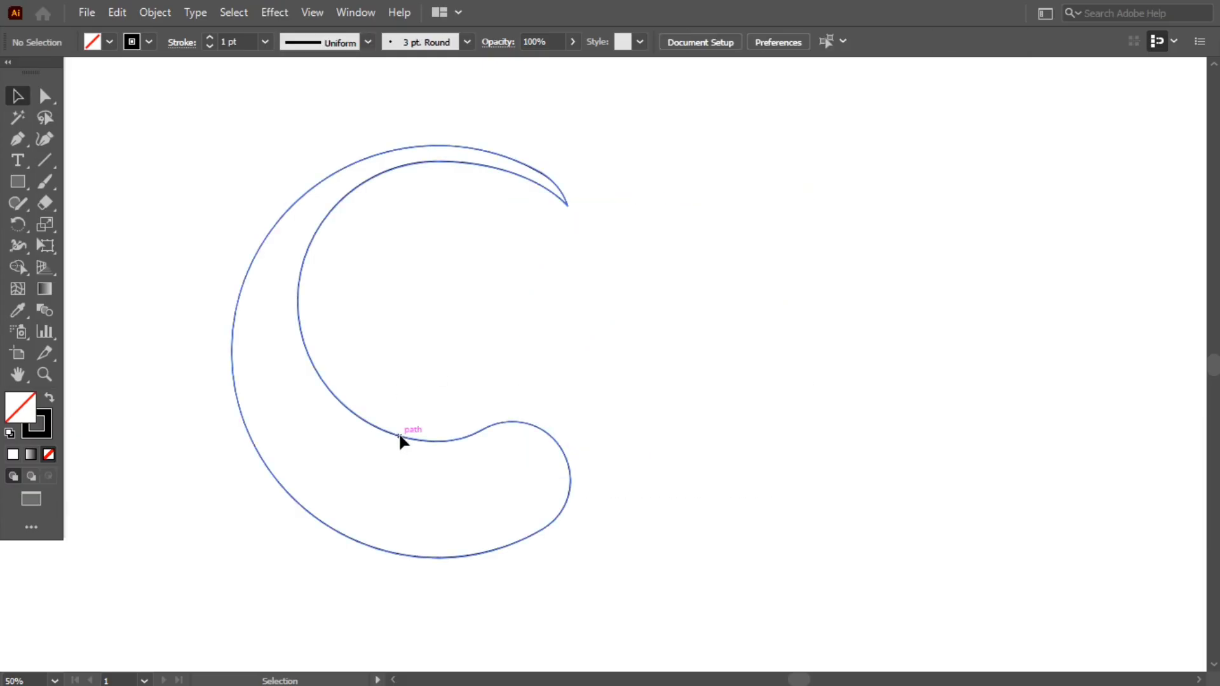
- Scale the crescent down to about 70 percent and place it near the middle of the canvas
{"action": "left_click_drag", "start_coordinate": [399, 435], "coordinate": [583, 429]}
{"action": "left_click_drag", "start_coordinate": [416, 344], "coordinate": [515, 346]}
{"action": "left_click_drag", "start_coordinate": [612, 391], "coordinate": [577, 380]}
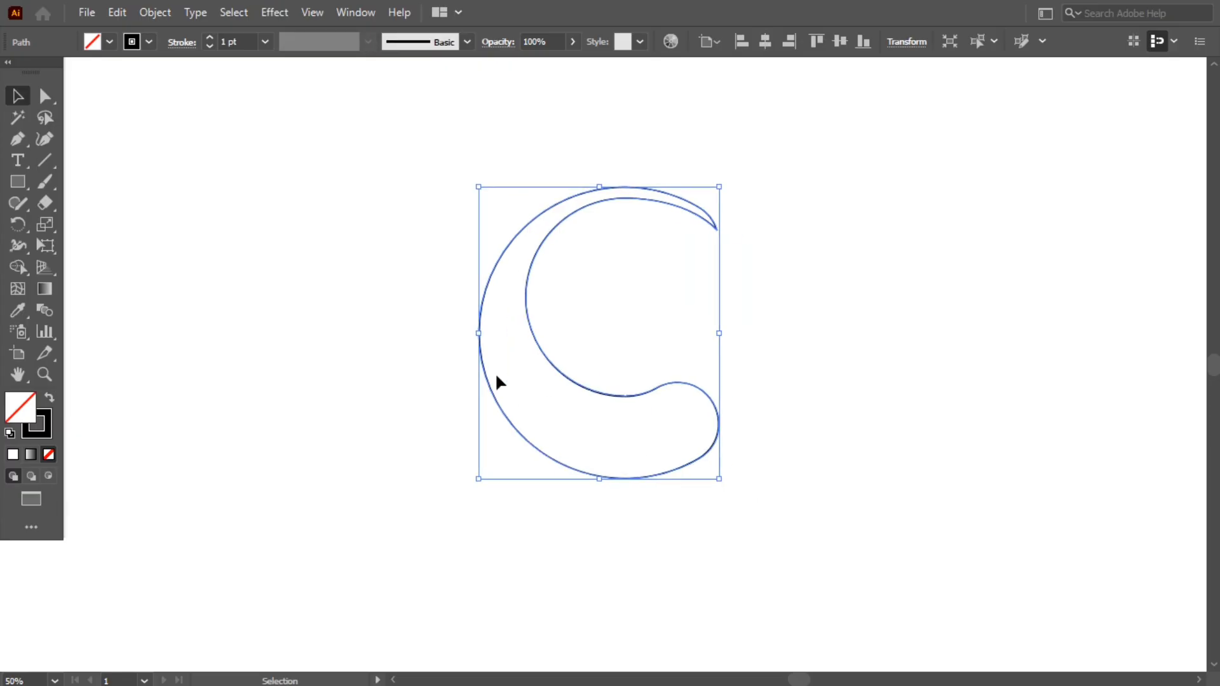
- Try to round the crescent's pointed upper tip
{"action": "left_click", "coordinate": [45, 96]}
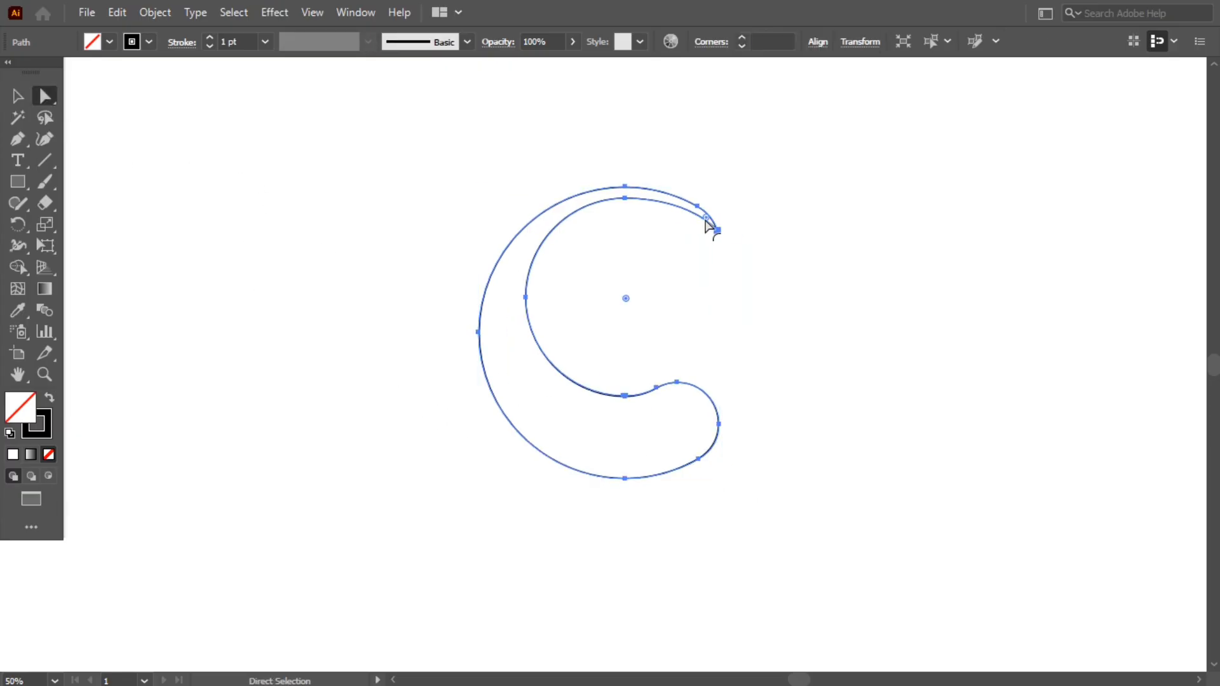
{"action": "left_click_drag", "start_coordinate": [712, 224], "coordinate": [732, 435]}
{"action": "left_click", "coordinate": [345, 297]}
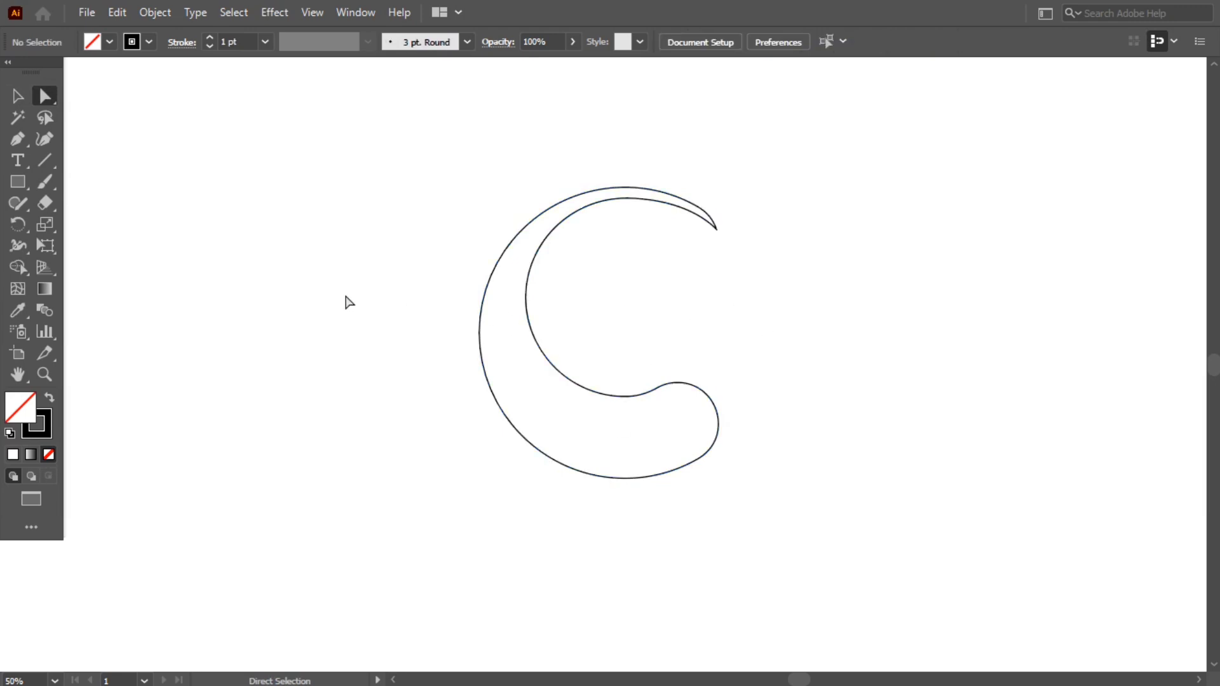
- Fill the crescent with the Sky 19 gradient from the Sky swatch library
{"action": "left_click", "coordinate": [17, 96]}
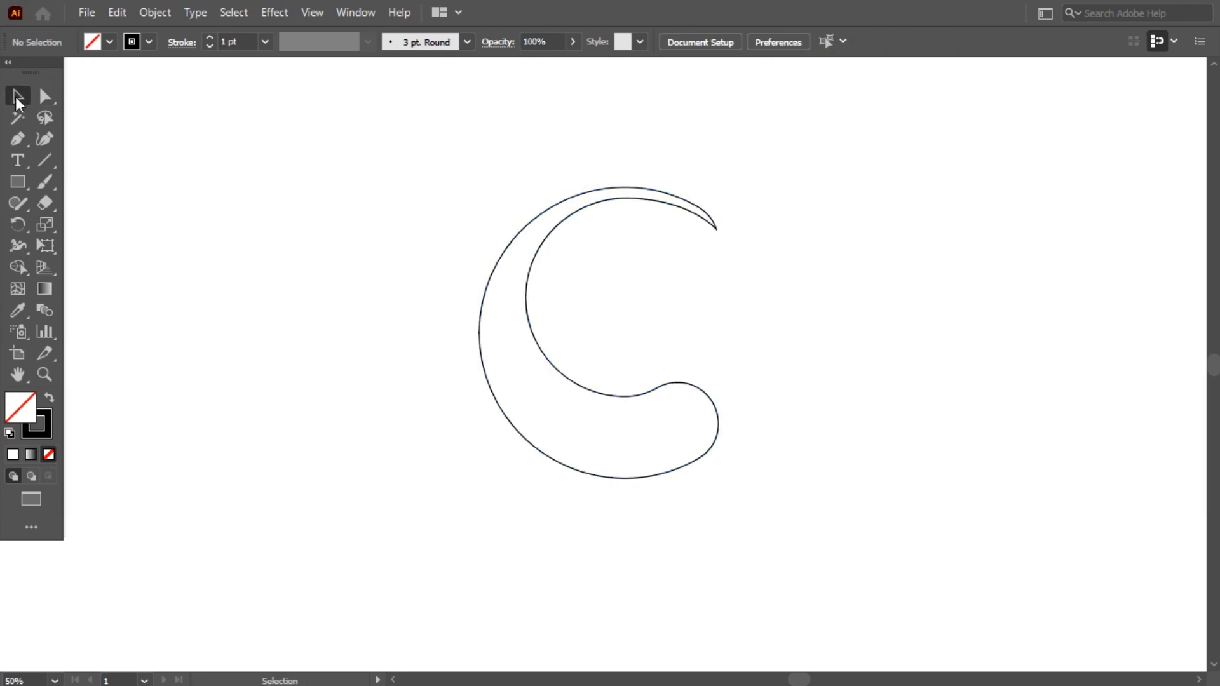
{"action": "left_click_drag", "start_coordinate": [316, 189], "coordinate": [612, 353]}
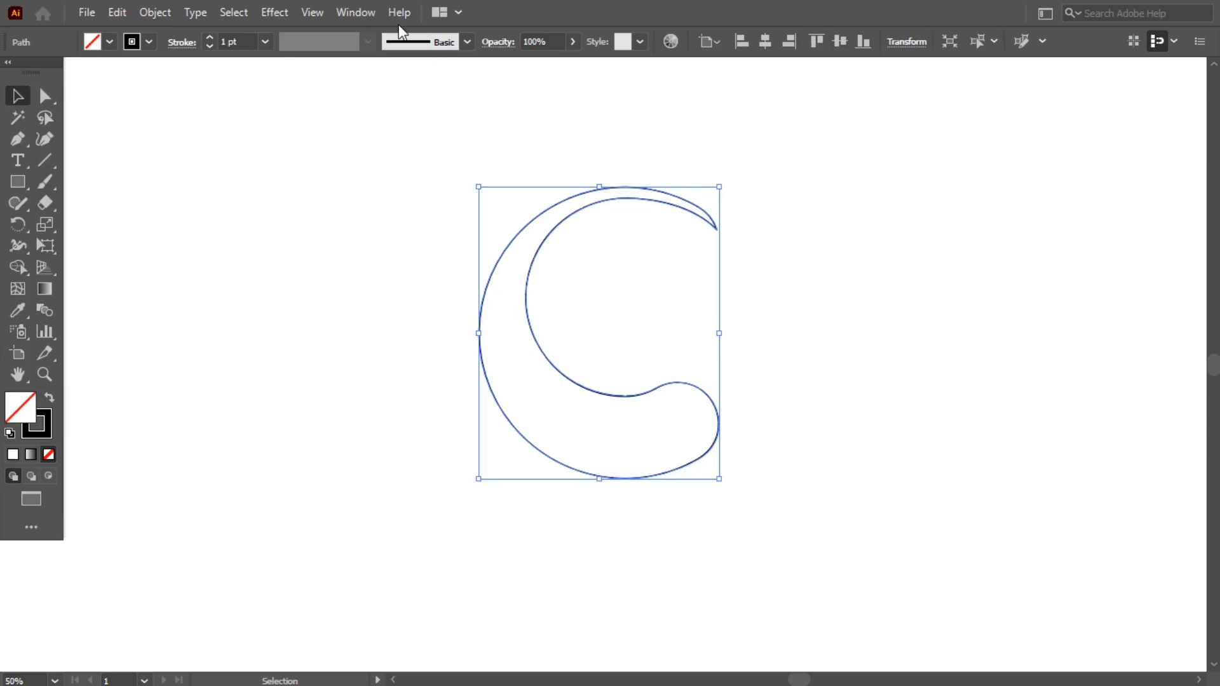
{"action": "left_click", "coordinate": [356, 11]}
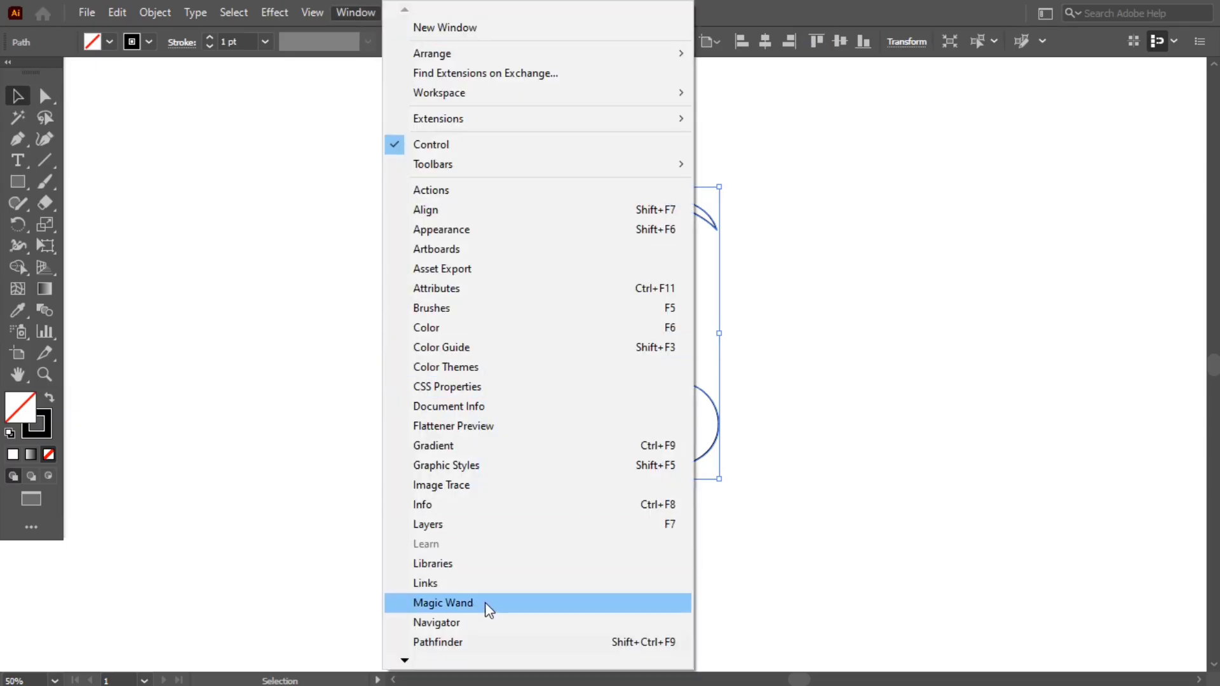
{"action": "mouse_move", "coordinate": [404, 661]}
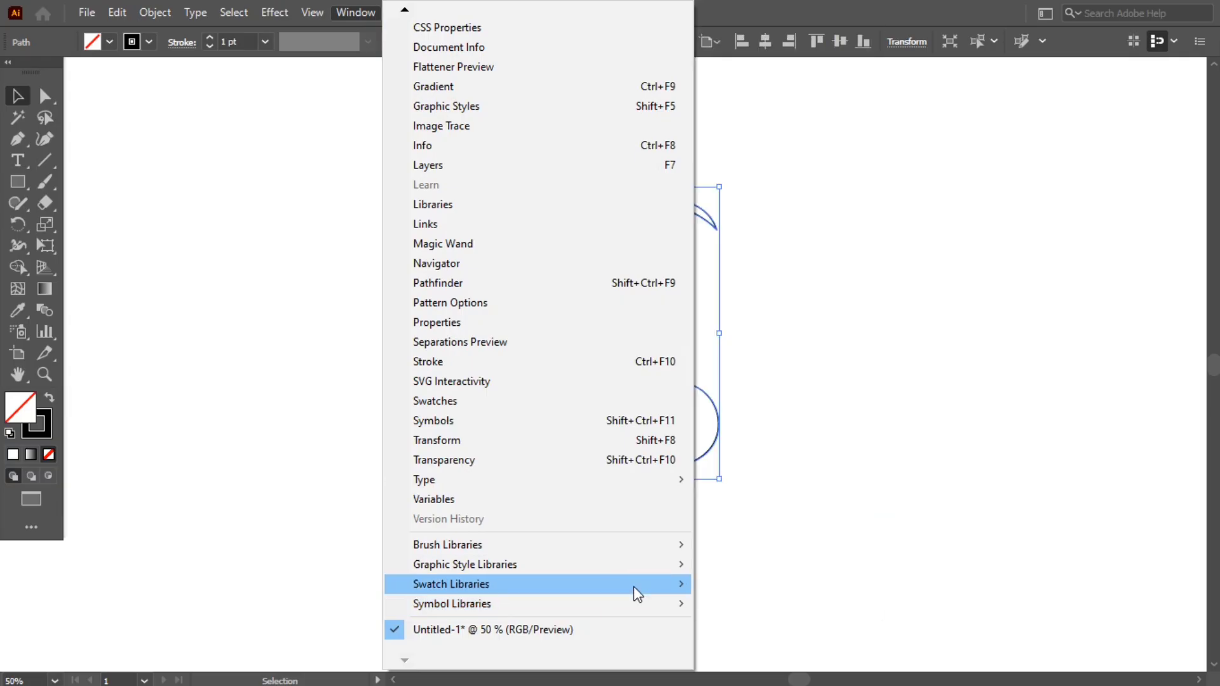
{"action": "mouse_move", "coordinate": [634, 586]}
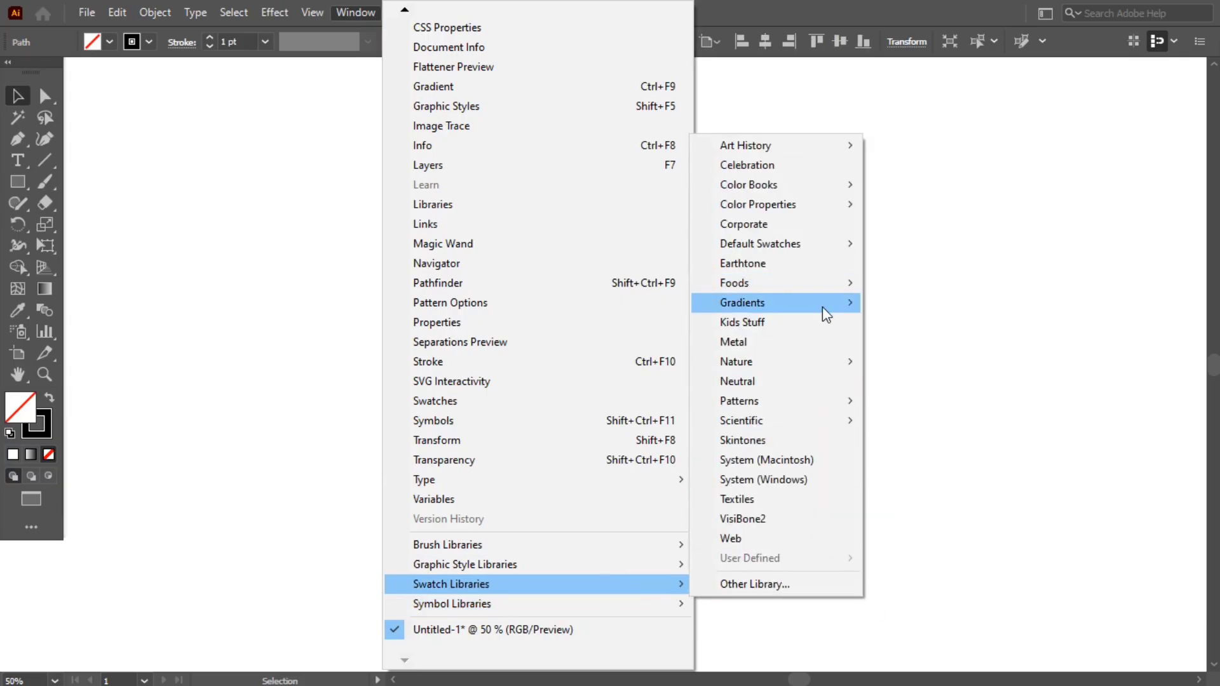
{"action": "mouse_move", "coordinate": [824, 309]}
{"action": "left_click", "coordinate": [948, 556]}
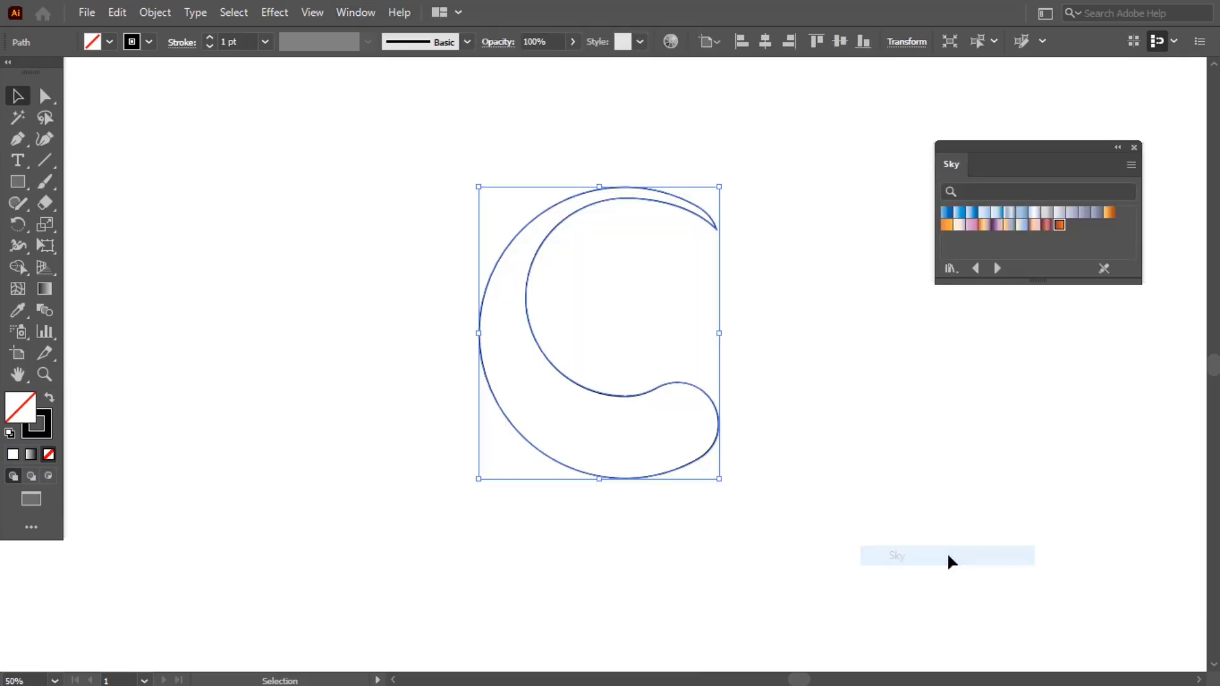
{"action": "left_click", "coordinate": [995, 226]}
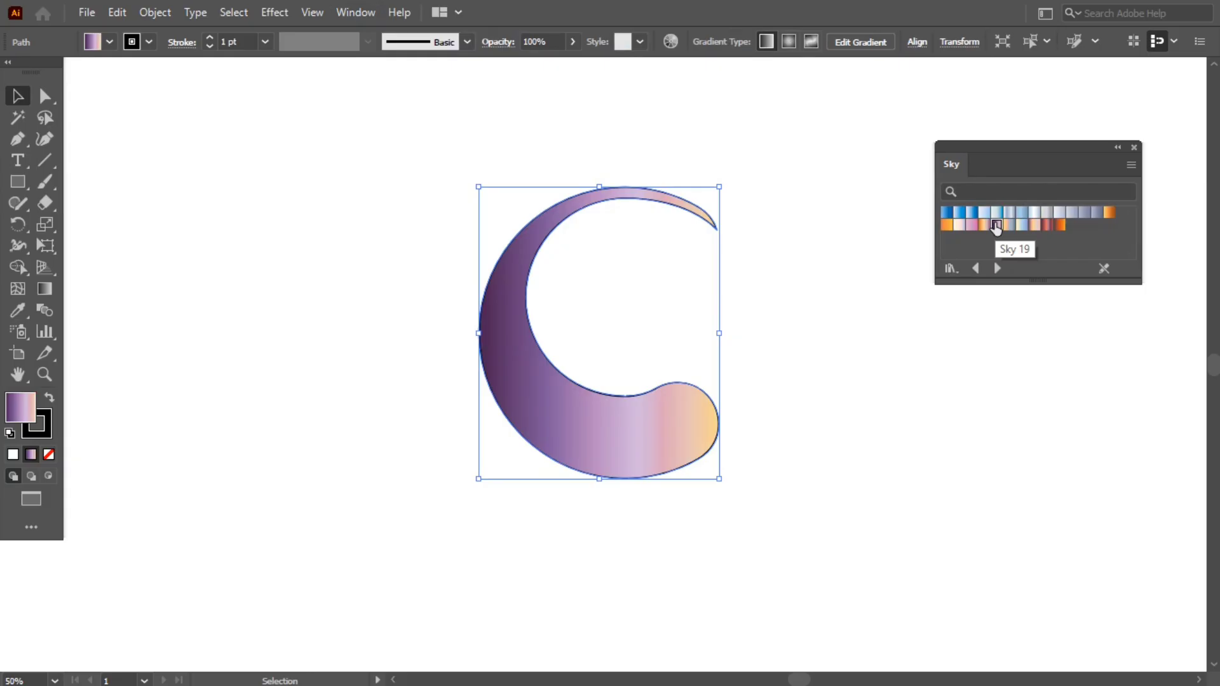
{"action": "left_click", "coordinate": [902, 376]}
{"action": "left_click", "coordinate": [1134, 147]}
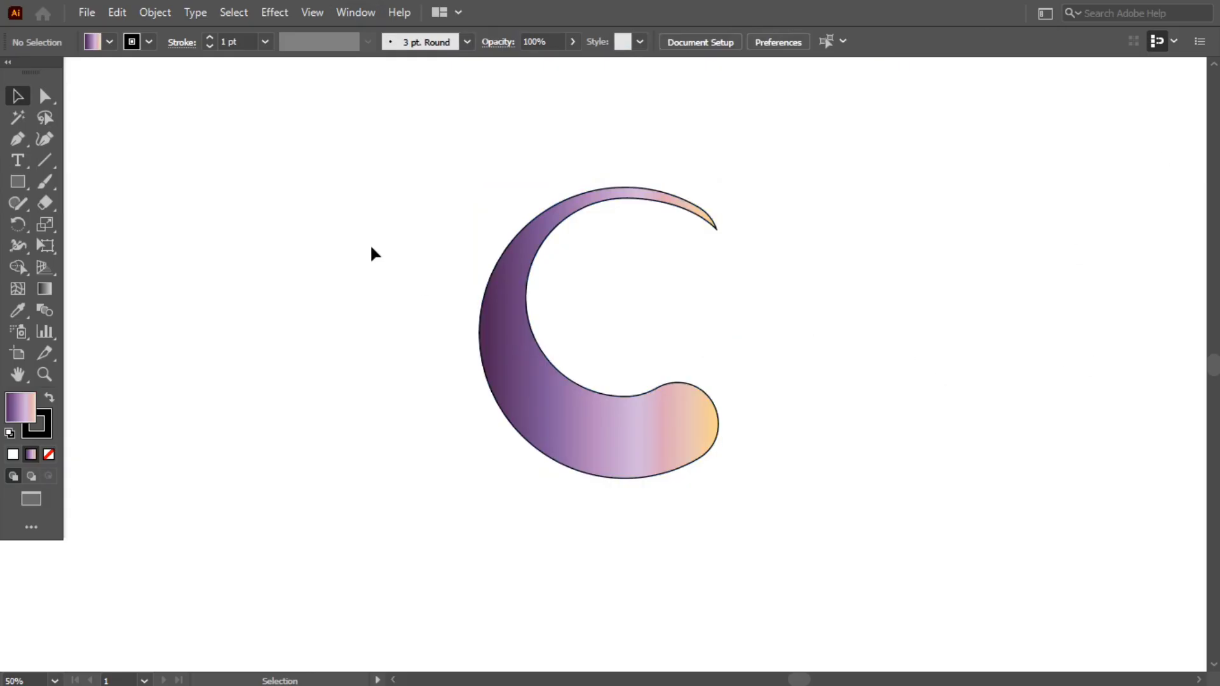
- Remove the crescent's black stroke
{"action": "key", "text": "ctrl+a"}
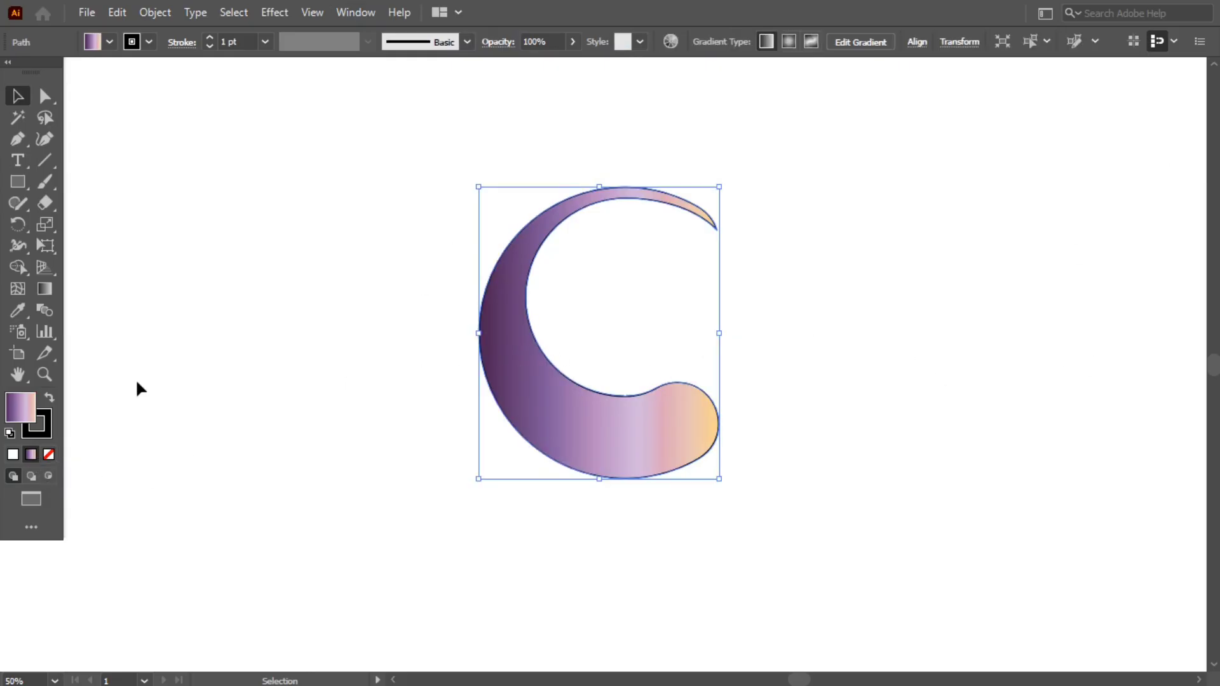
{"action": "left_click", "coordinate": [149, 42]}
{"action": "left_click", "coordinate": [13, 71]}
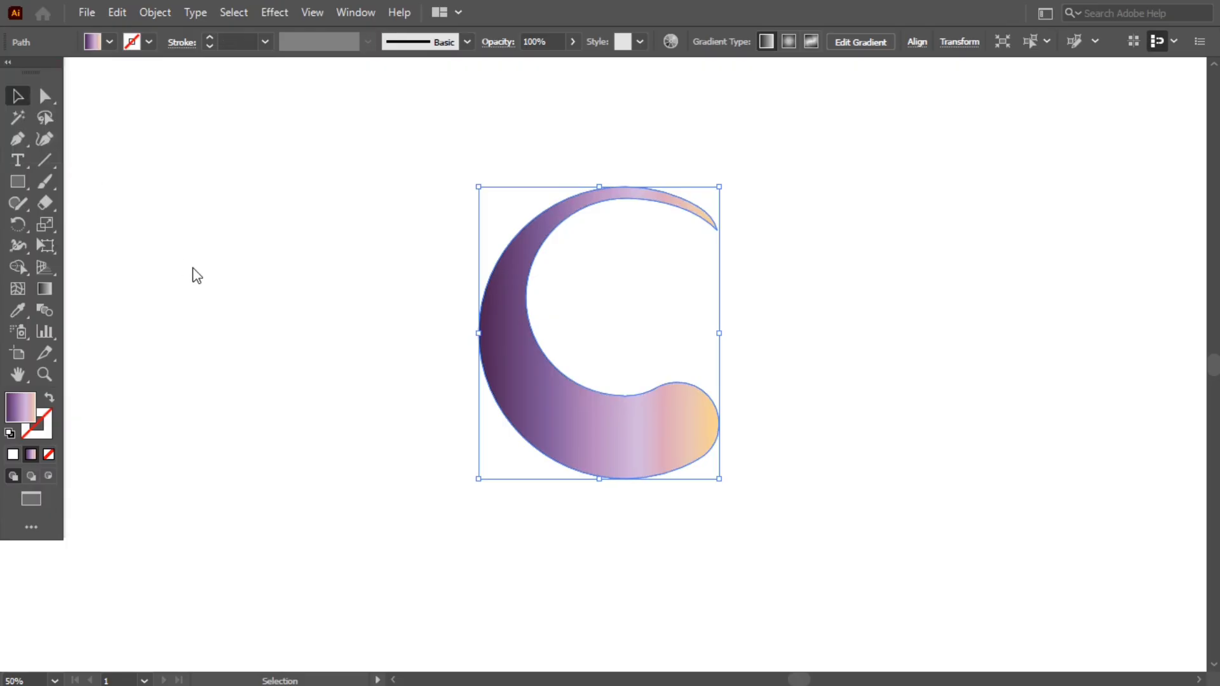
- Stretch the crescent's gradient nearly horizontally, extending it well beyond both sides of the shape so only its purple tones fill it
{"action": "left_click", "coordinate": [223, 203]}
{"action": "left_click", "coordinate": [646, 402]}
{"action": "left_click", "coordinate": [45, 291]}
{"action": "mouse_move", "coordinate": [263, 379]}
{"action": "left_mouse_down"}
{"action": "mouse_move", "coordinate": [474, 403]}
{"action": "mouse_move", "coordinate": [1115, 397]}
{"action": "mouse_move", "coordinate": [1025, 412]}
{"action": "mouse_move", "coordinate": [1179, 408]}
{"action": "mouse_move", "coordinate": [1137, 410]}
{"action": "left_mouse_up"}
{"action": "left_click", "coordinate": [17, 96]}
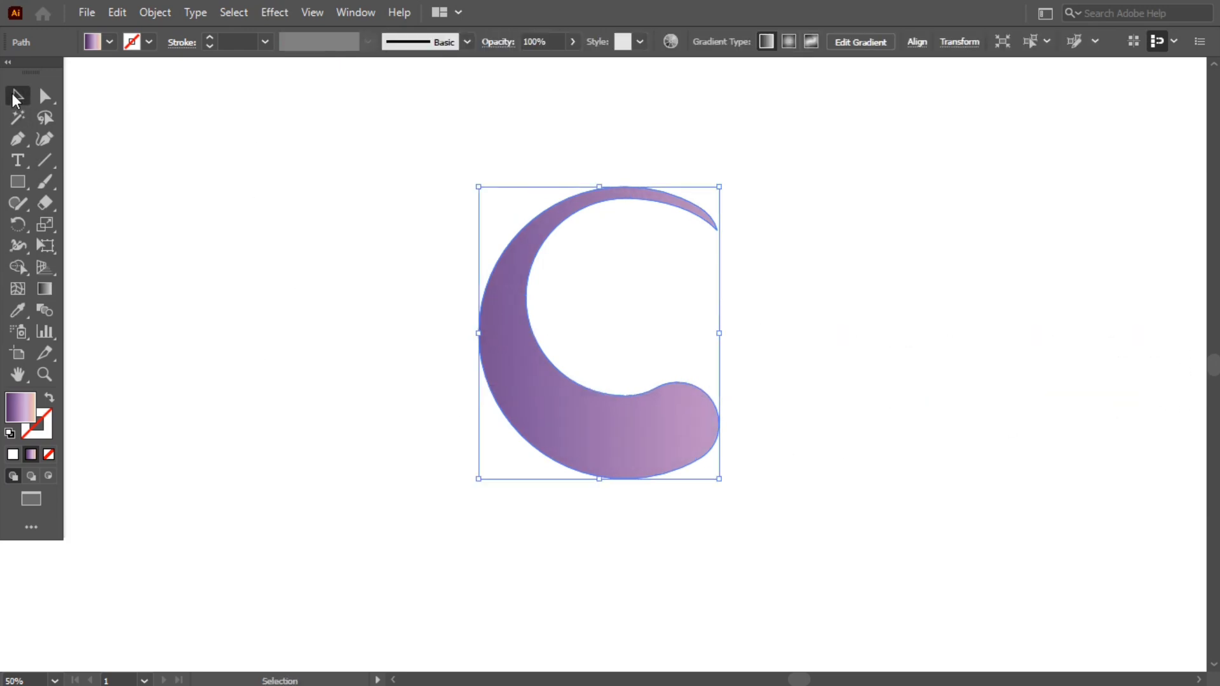
{"action": "left_click", "coordinate": [230, 205]}
- Shift the purple crescent to the left side of the canvas and open the Sky gradient swatch library
{"action": "left_click_drag", "start_coordinate": [528, 420], "coordinate": [280, 431]}
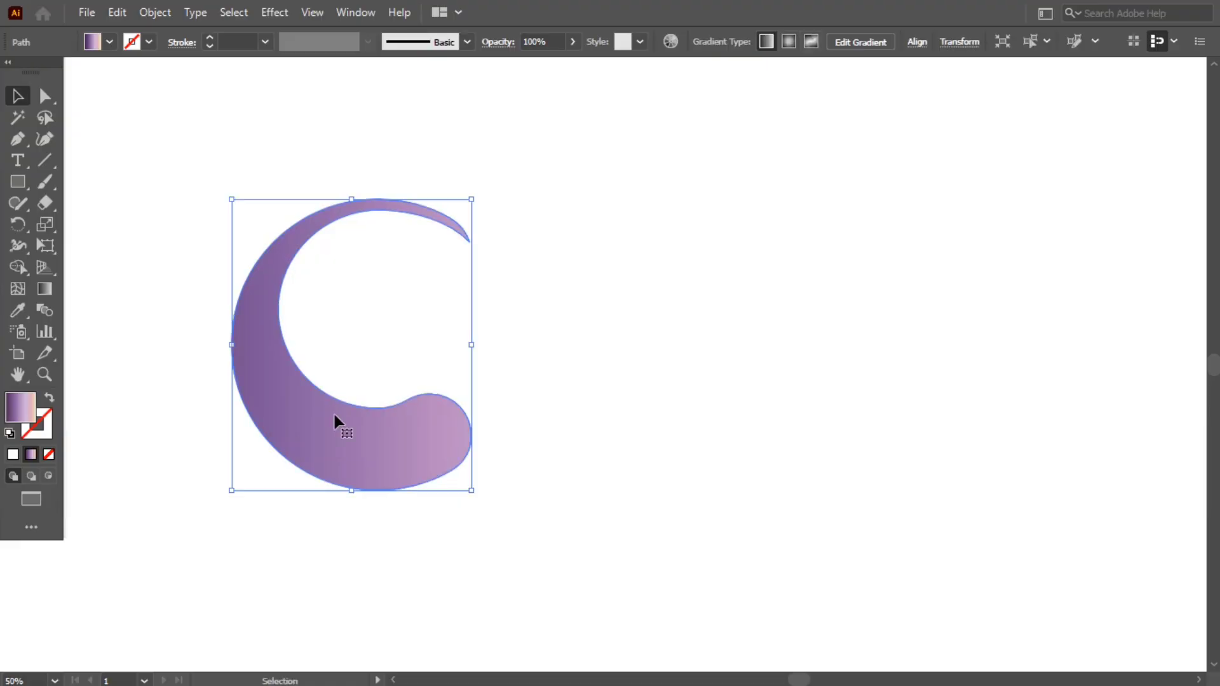
{"action": "key", "text": "ctrl+shift+a"}
{"action": "left_click", "coordinate": [355, 12]}
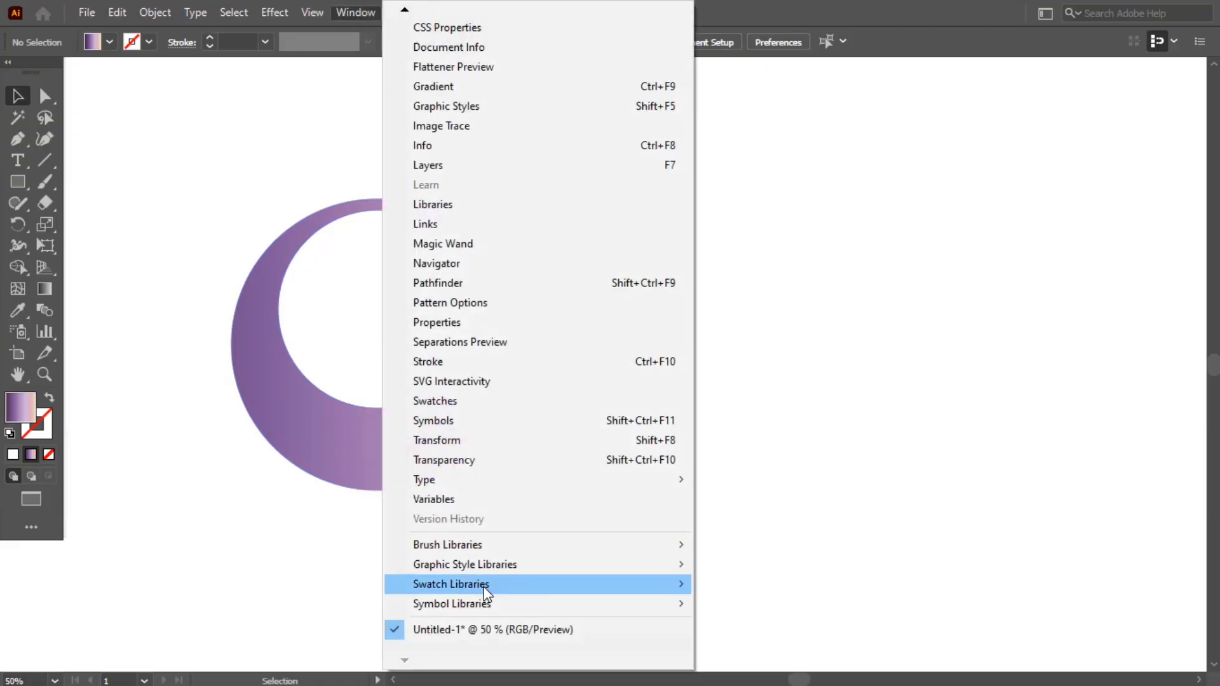
{"action": "mouse_move", "coordinate": [559, 591]}
{"action": "mouse_move", "coordinate": [792, 305]}
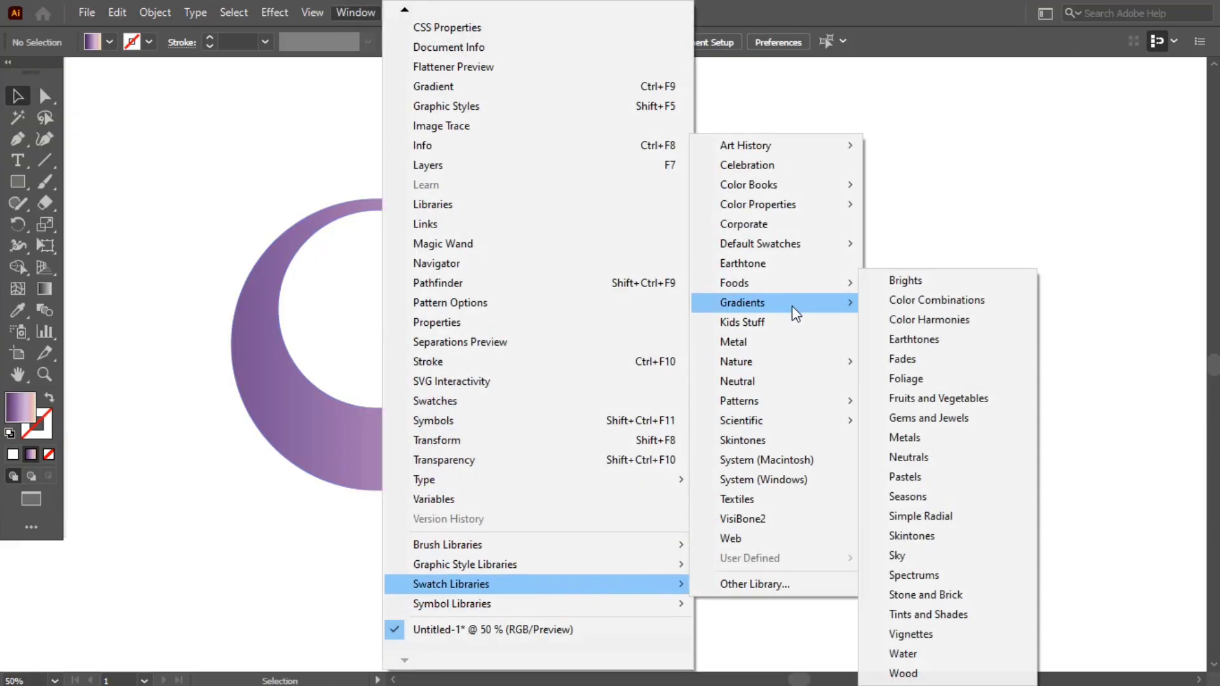
{"action": "left_click", "coordinate": [939, 557]}
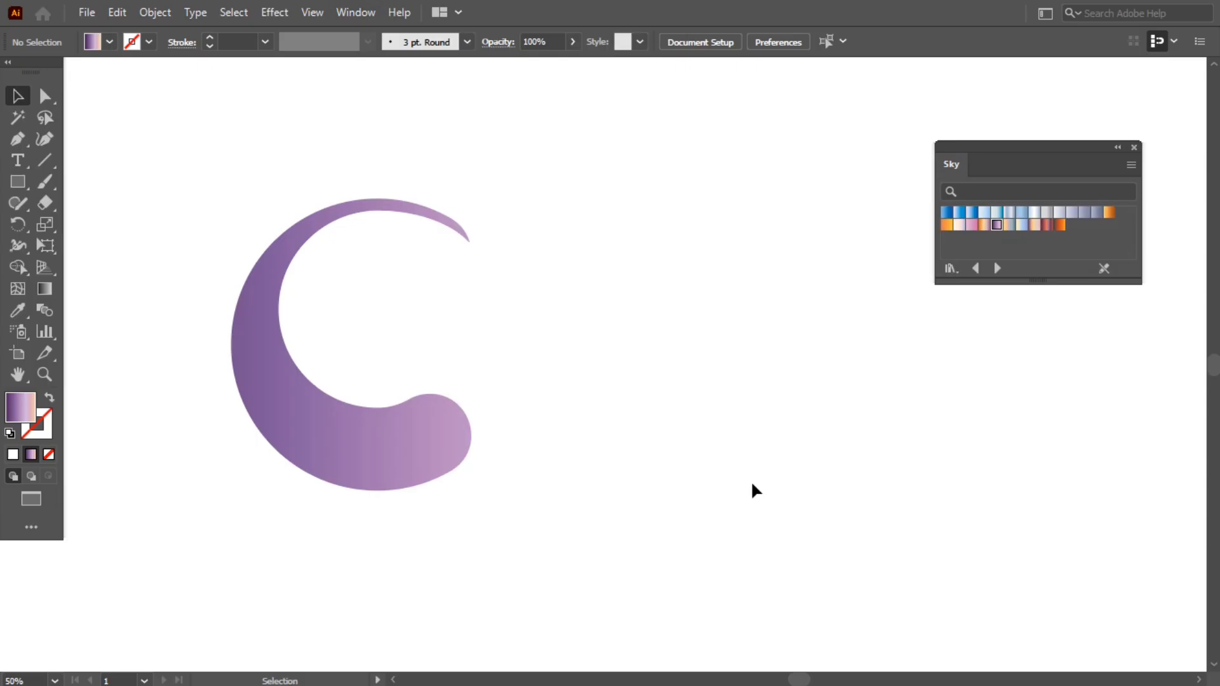
- Duplicate the purple crescent to its right and fill the copy with the red-orange Sky gradient
{"action": "left_click", "coordinate": [305, 407]}
{"action": "left_click_drag", "start_coordinate": [305, 408], "coordinate": [551, 428]}
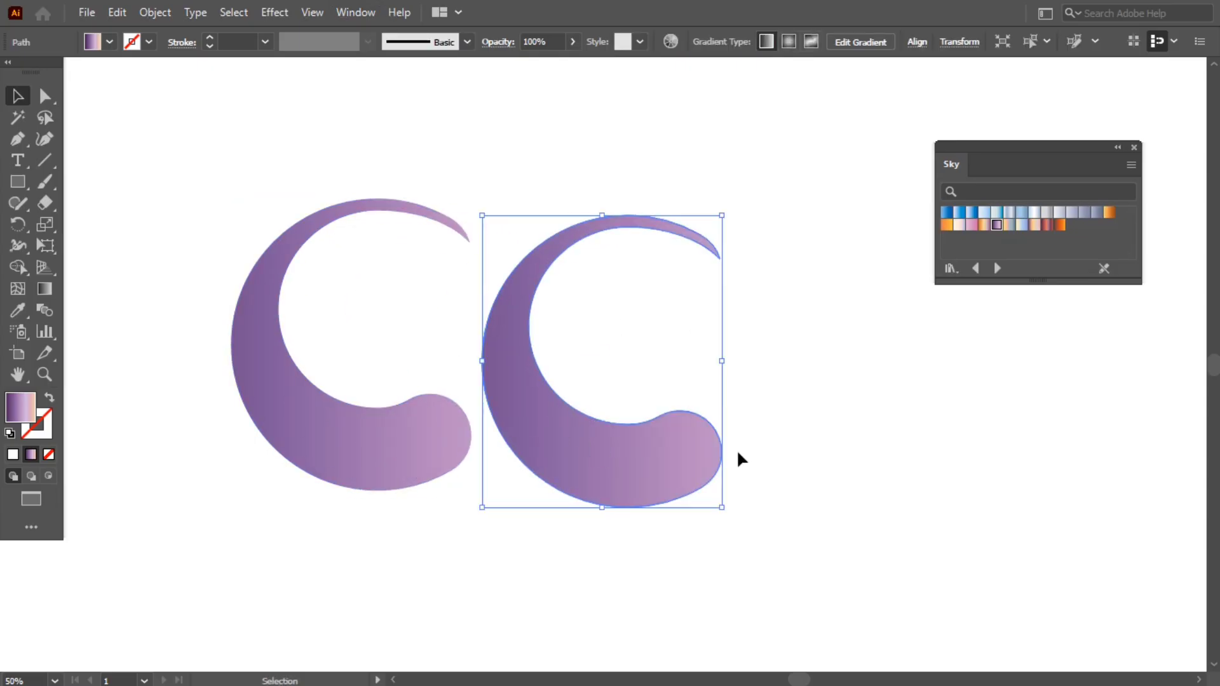
{"action": "left_click", "coordinate": [1047, 225]}
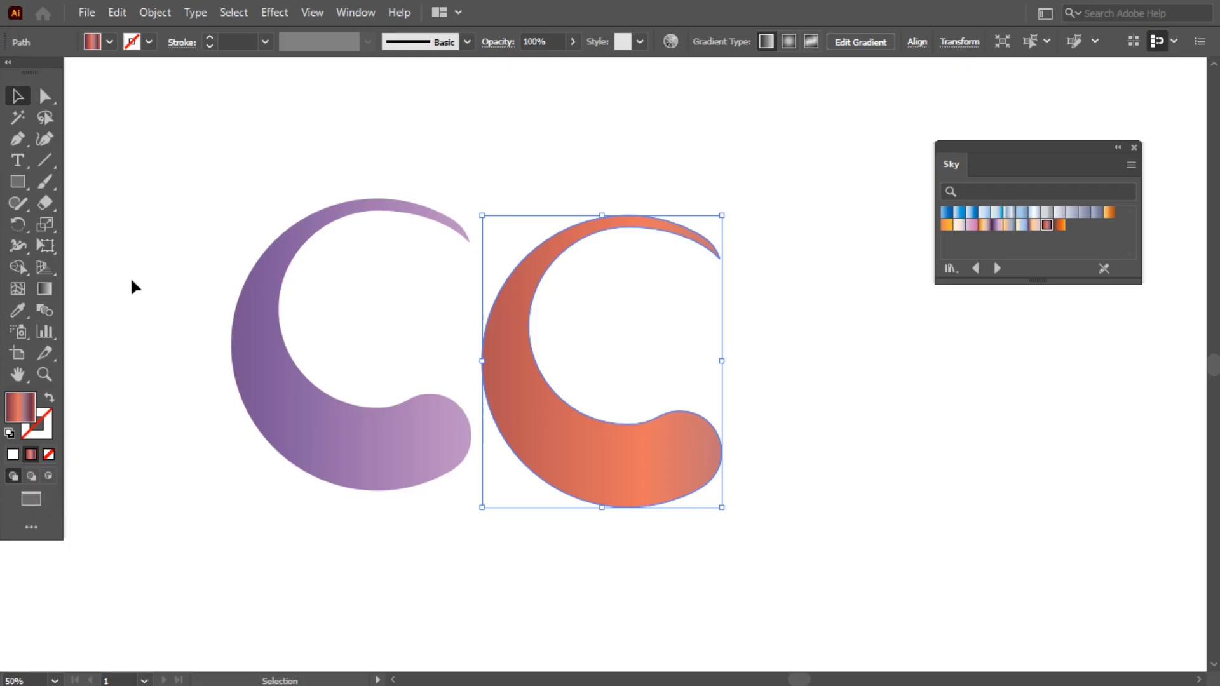
{"action": "left_click", "coordinate": [45, 288]}
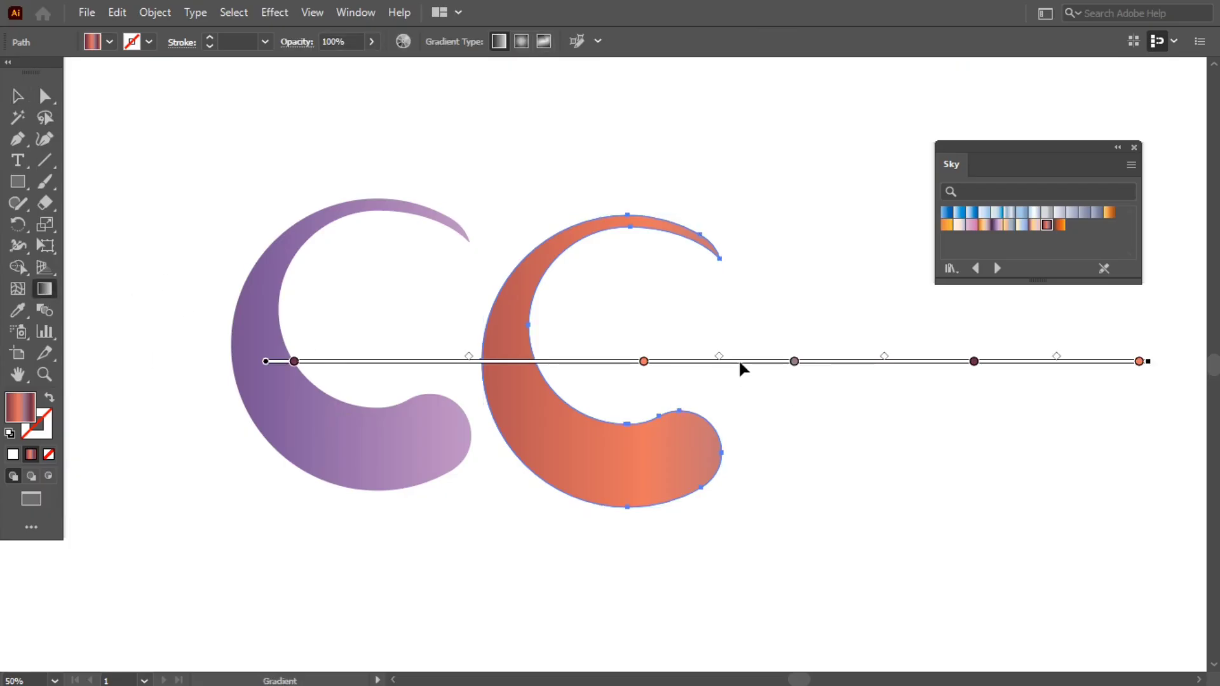
{"action": "left_click", "coordinate": [17, 96]}
{"action": "left_click", "coordinate": [153, 211]}
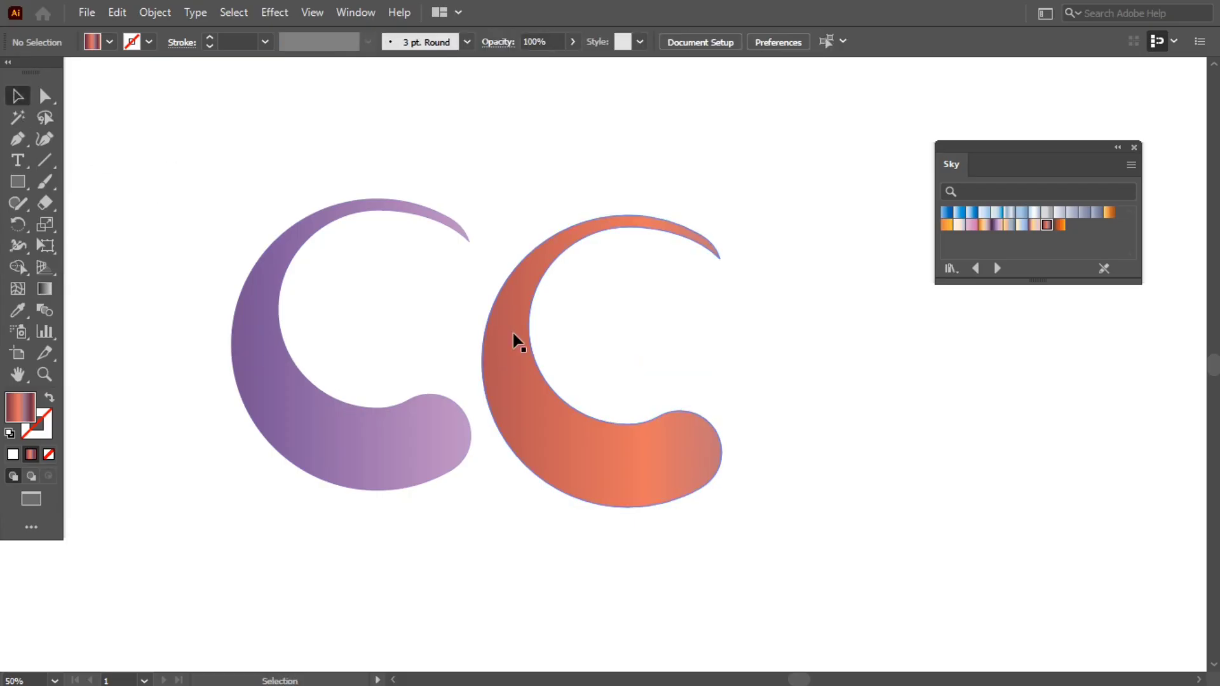
{"action": "left_click", "coordinate": [1134, 148]}
- Space the two crescents further apart and rotate the orange one by 180 degrees
{"action": "left_click_drag", "start_coordinate": [301, 414], "coordinate": [331, 410]}
{"action": "left_click_drag", "start_coordinate": [542, 415], "coordinate": [622, 375]}
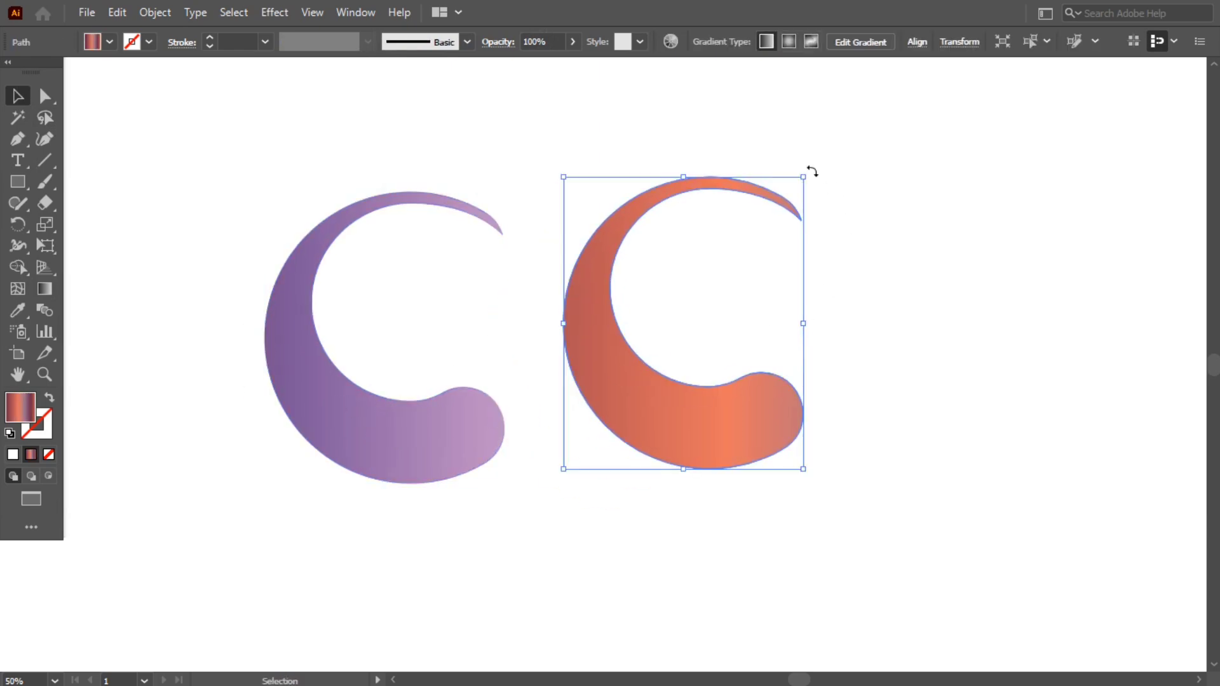
{"action": "left_click_drag", "start_coordinate": [812, 171], "coordinate": [591, 431]}
{"action": "left_click", "coordinate": [728, 347]}
- Interlock the orange crescent with the purple one to form an S, centred on the canvas with an even gap between them
{"action": "left_click_drag", "start_coordinate": [722, 267], "coordinate": [508, 365]}
{"action": "left_click_drag", "start_coordinate": [205, 273], "coordinate": [472, 403]}
{"action": "left_click_drag", "start_coordinate": [430, 327], "coordinate": [621, 290]}
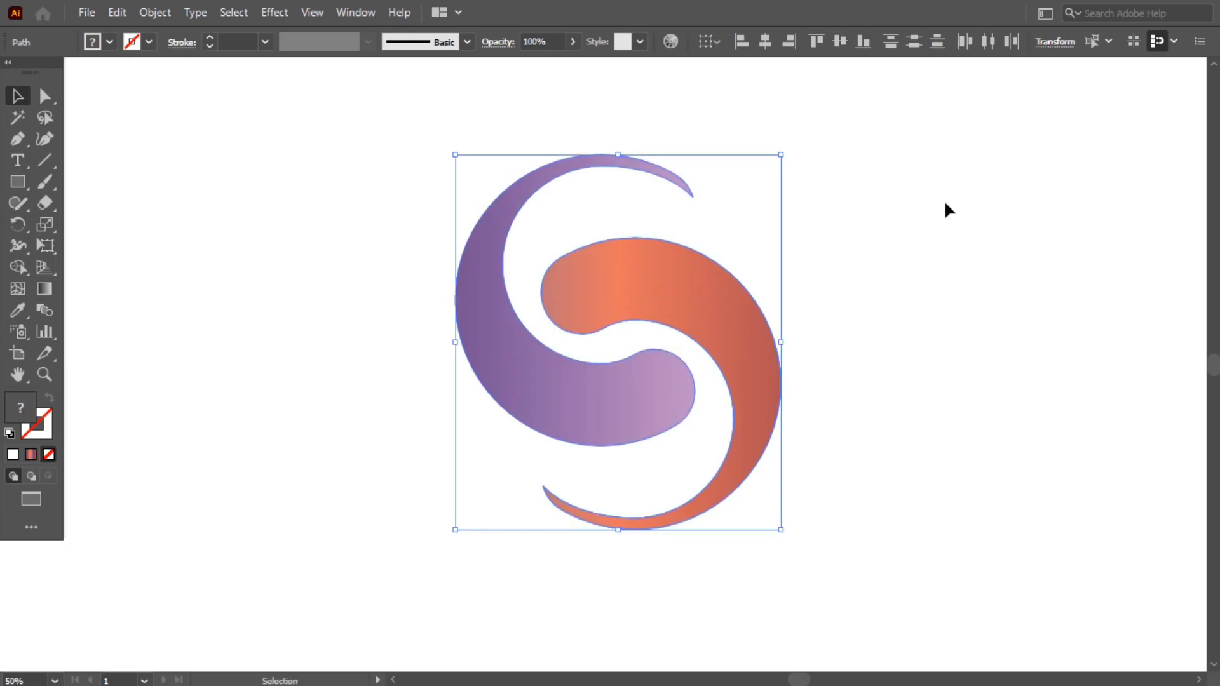
{"action": "left_click", "coordinate": [948, 210]}
{"action": "left_click_drag", "start_coordinate": [736, 303], "coordinate": [749, 283]}
- Rotate both interlocked crescents together about 40 degrees clockwise so the S stands upright
{"action": "left_click_drag", "start_coordinate": [357, 261], "coordinate": [562, 406]}
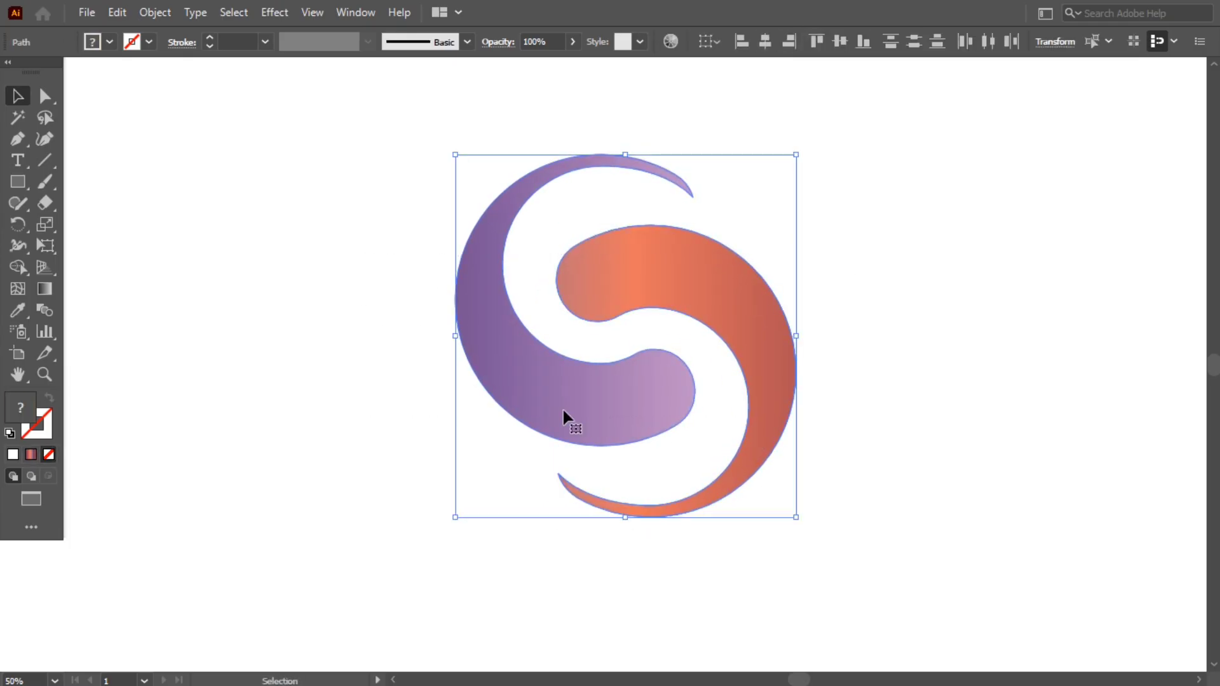
{"action": "left_click_drag", "start_coordinate": [807, 150], "coordinate": [857, 313]}
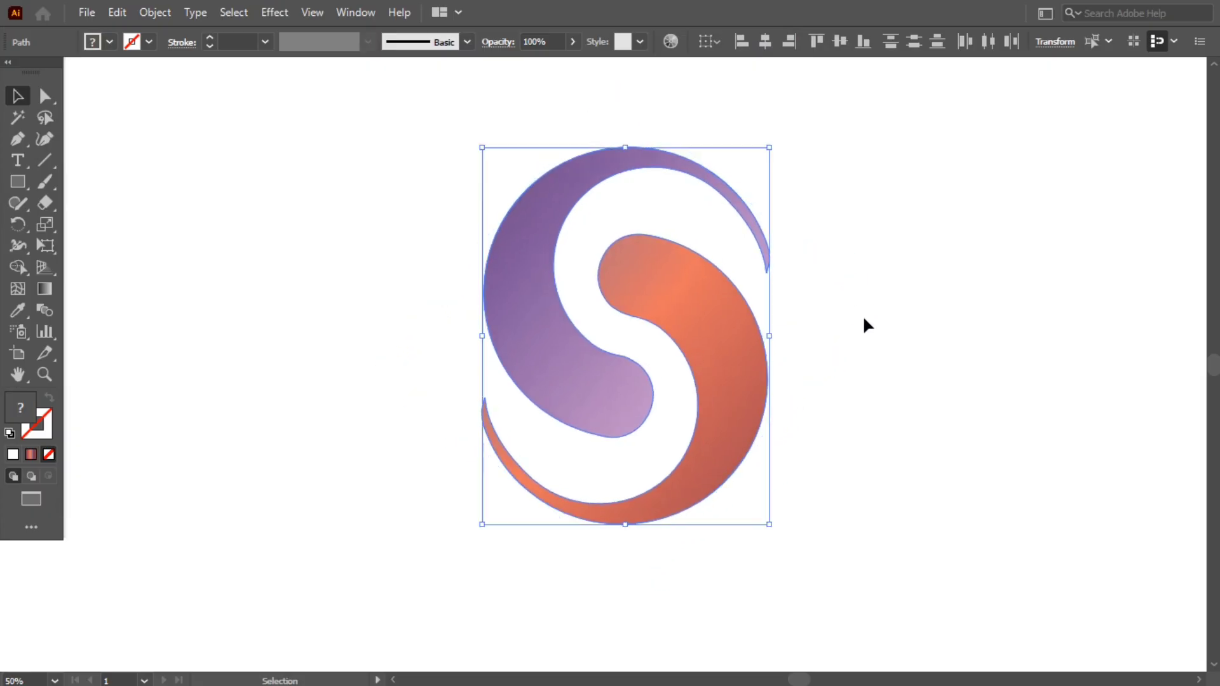
{"action": "left_click", "coordinate": [847, 375]}
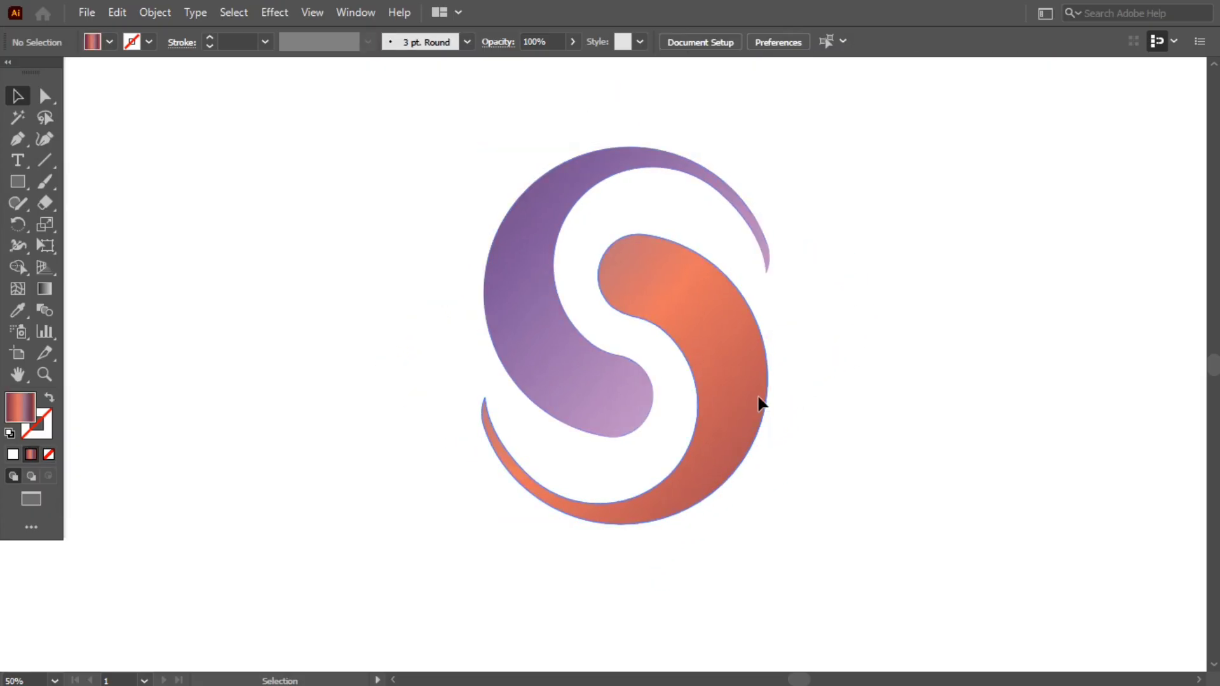
- Nudge the orange crescent slightly right to line up the outer edges, and rotate the pair slightly counterclockwise
{"action": "left_click_drag", "start_coordinate": [759, 397], "coordinate": [762, 403]}
{"action": "left_click_drag", "start_coordinate": [413, 246], "coordinate": [695, 402]}
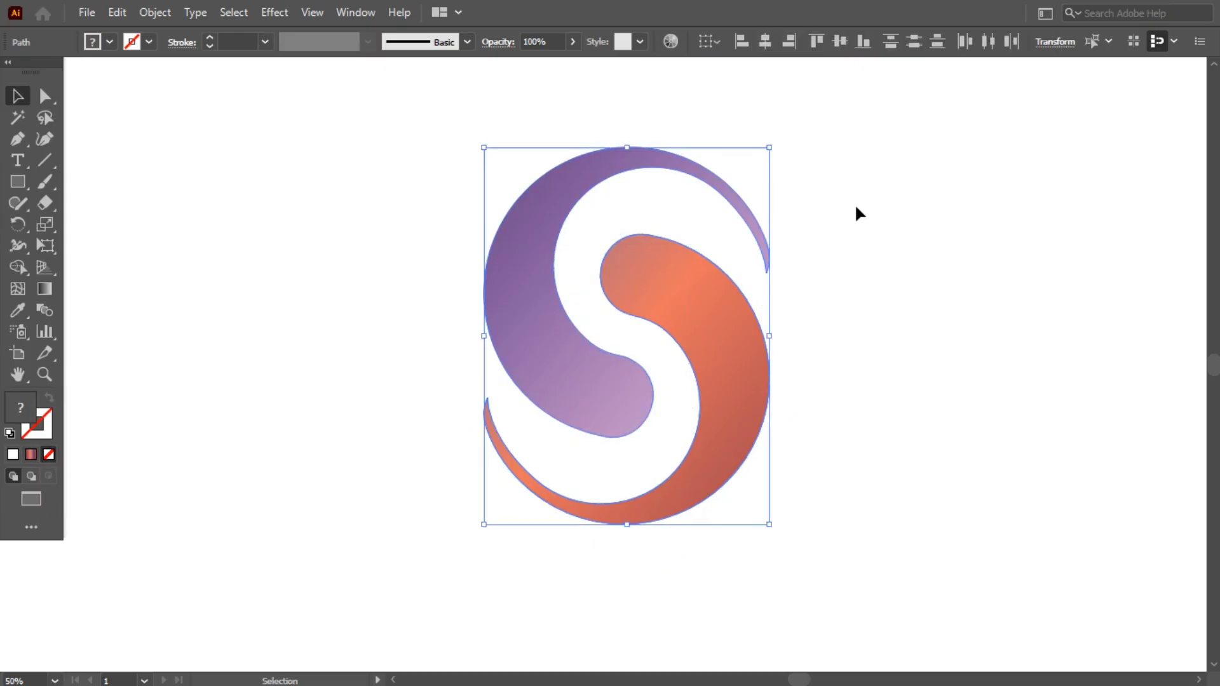
{"action": "left_click_drag", "start_coordinate": [780, 139], "coordinate": [778, 140]}
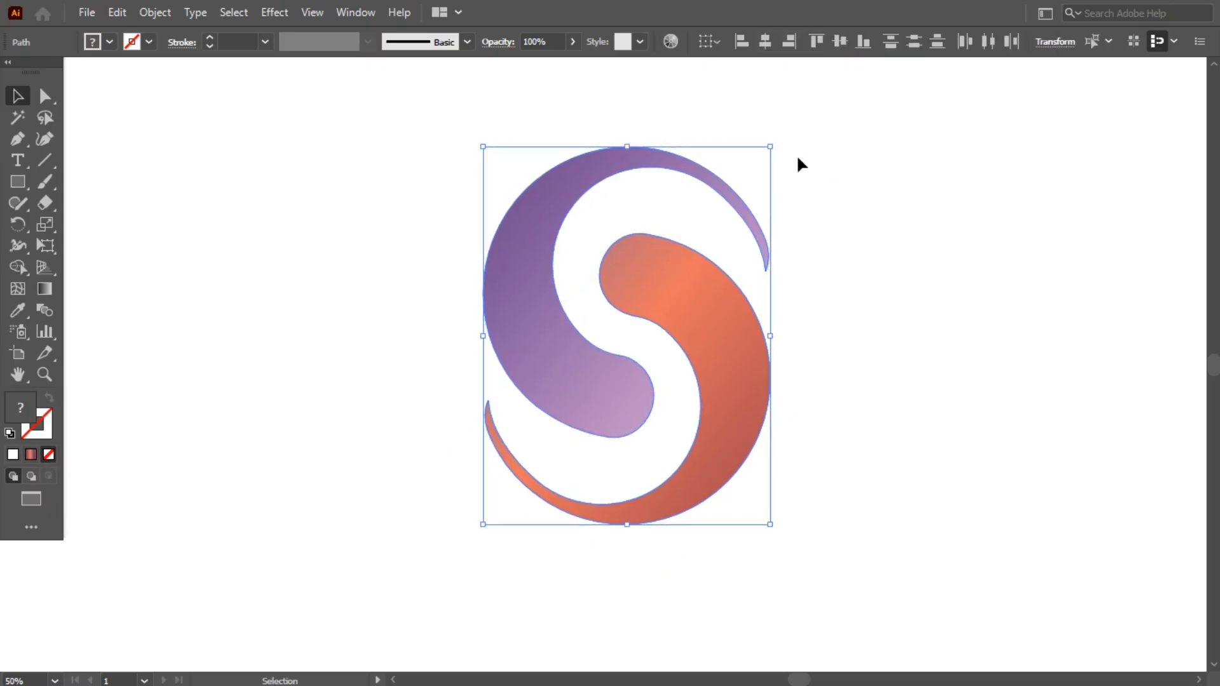
{"action": "left_click", "coordinate": [879, 279]}
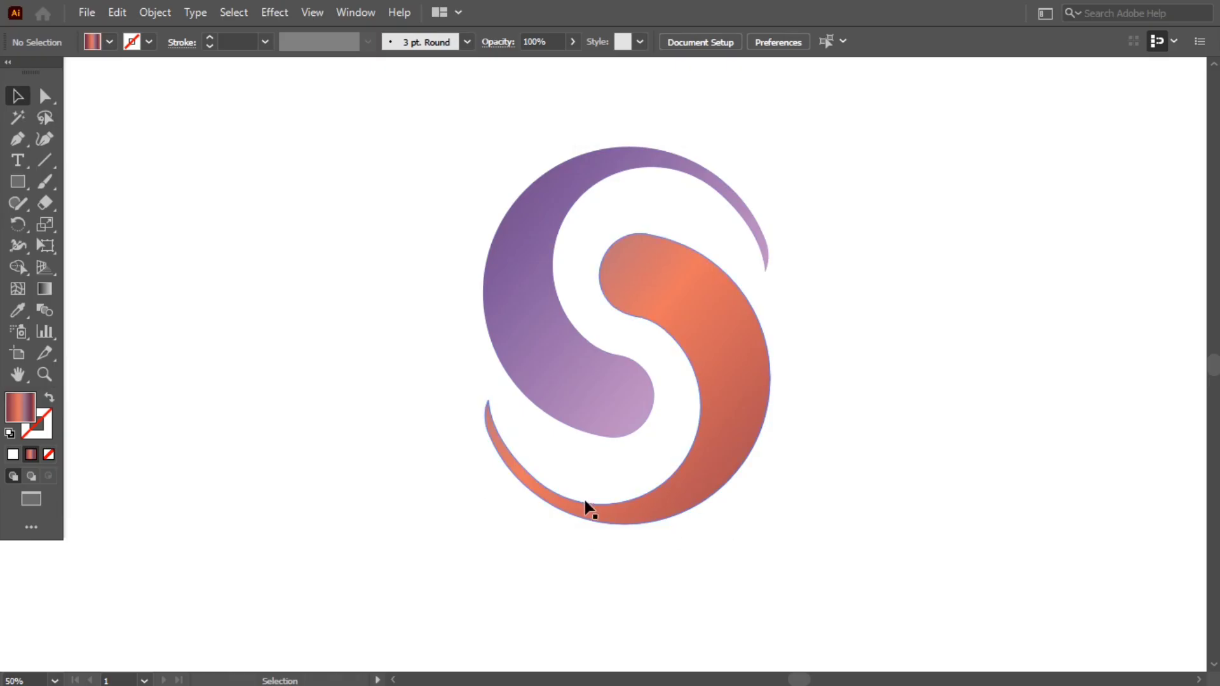
{"action": "left_click_drag", "start_coordinate": [367, 253], "coordinate": [782, 436]}
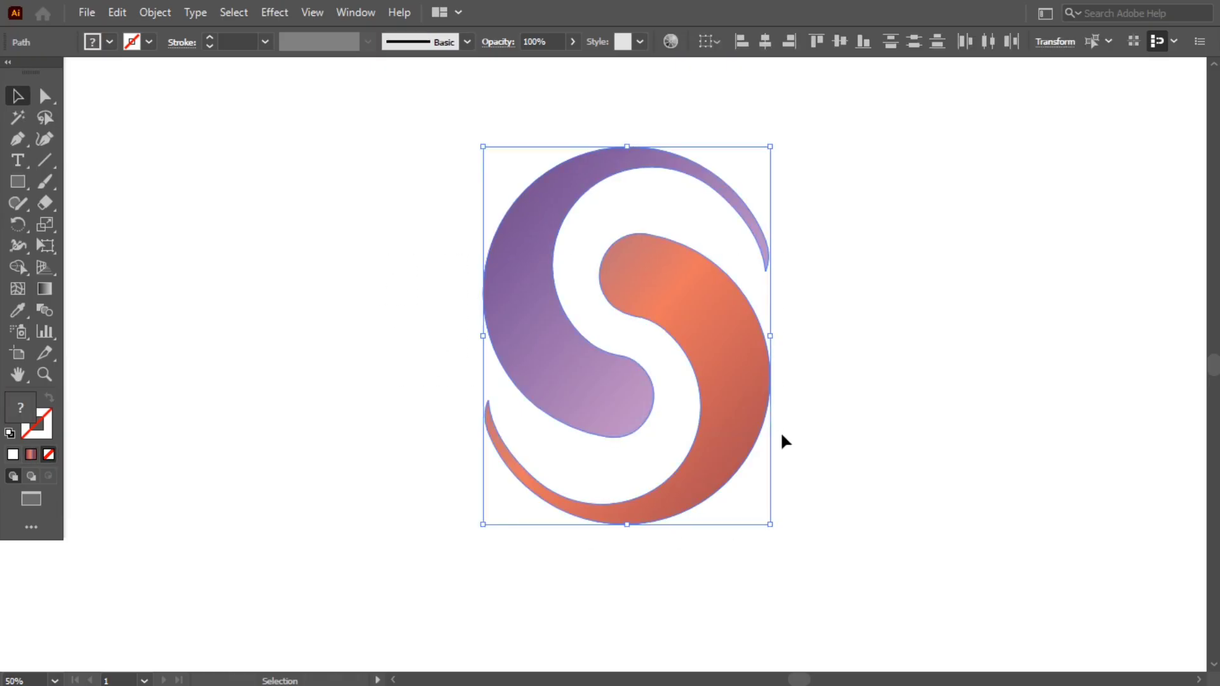
- Nudge the purple crescent slightly right and check its outer edges against the orange crescent by selecting both
{"action": "left_click", "coordinate": [446, 381]}
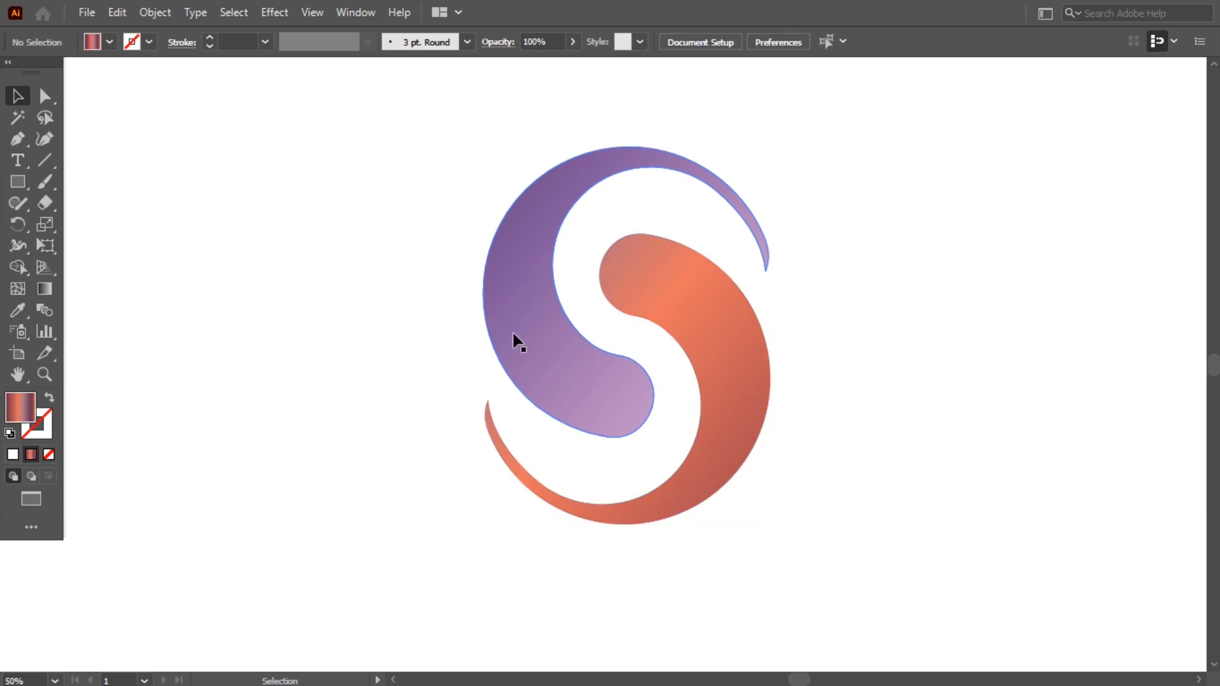
{"action": "left_click_drag", "start_coordinate": [373, 262], "coordinate": [742, 453]}
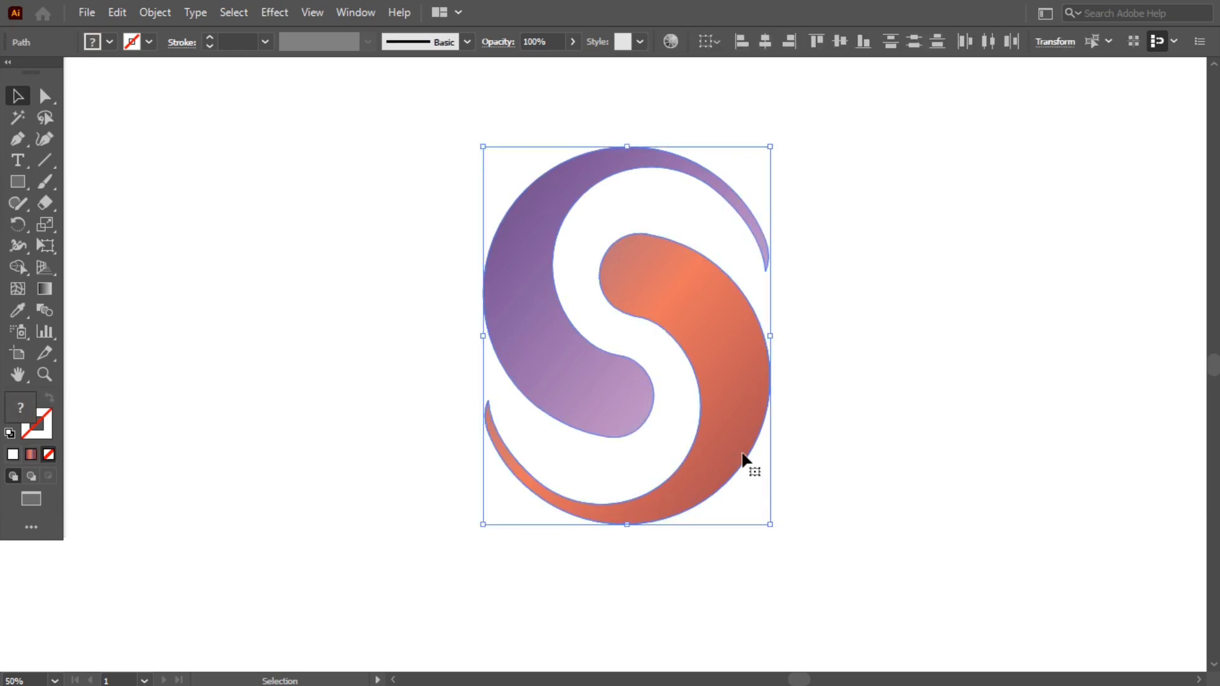
{"action": "left_click", "coordinate": [411, 353]}
{"action": "left_click", "coordinate": [527, 336]}
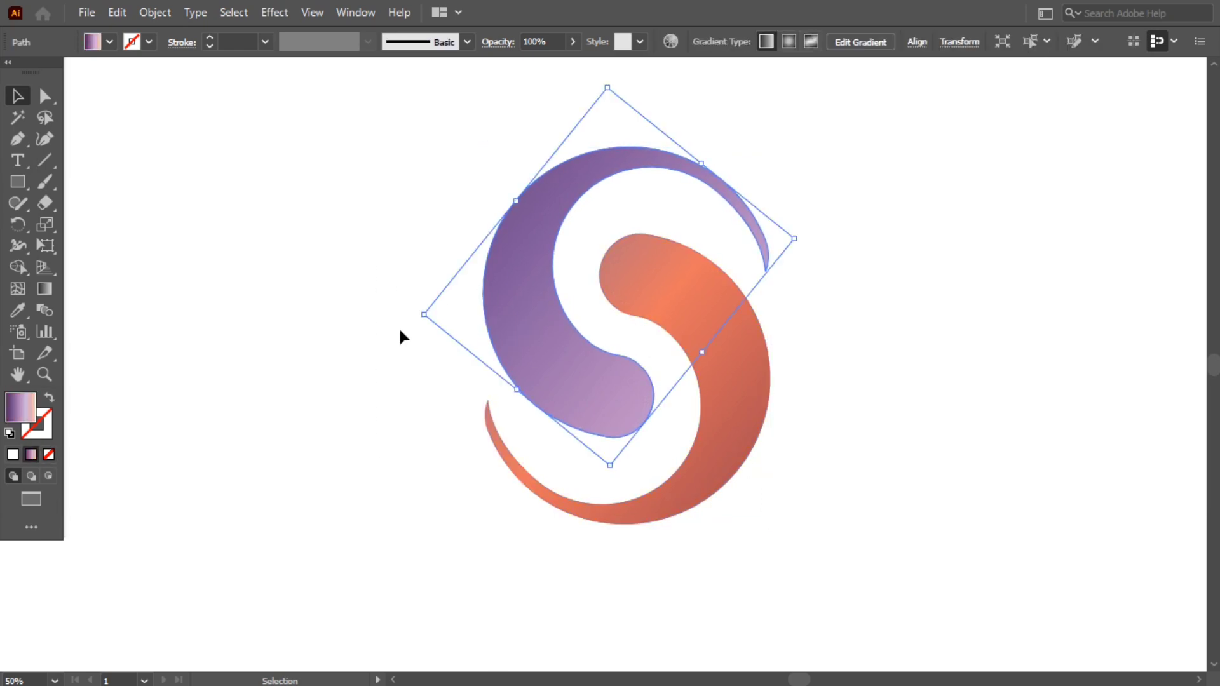
{"action": "left_click", "coordinate": [406, 249]}
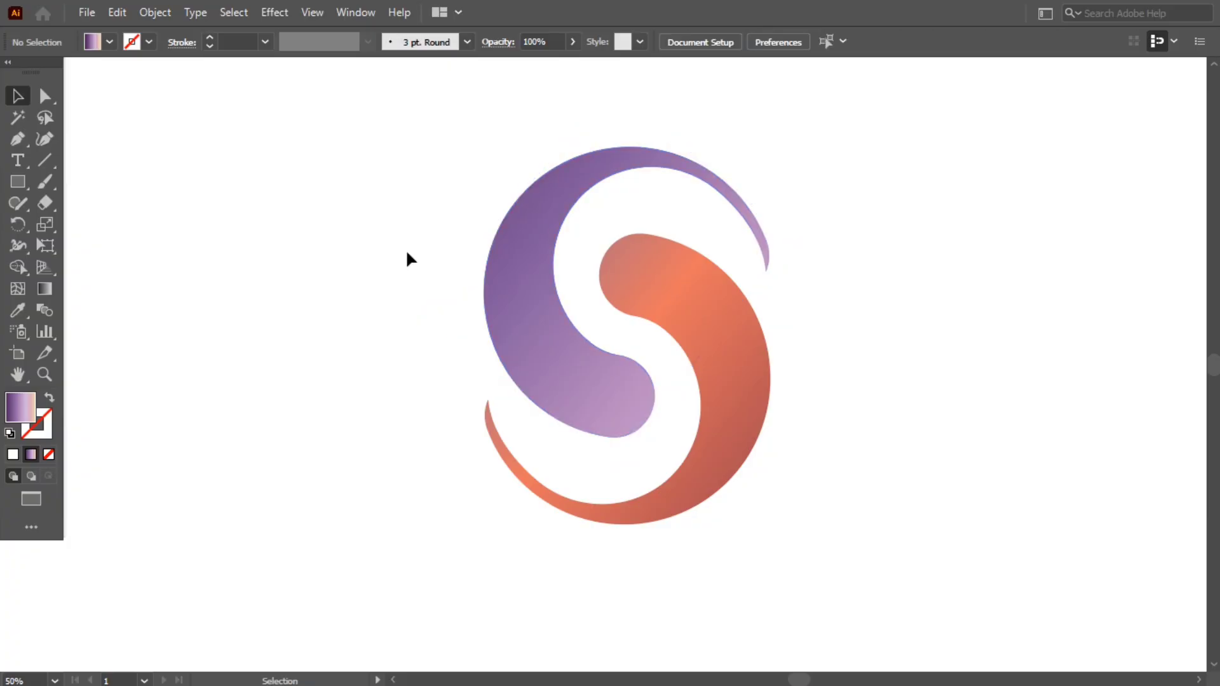
{"action": "left_click_drag", "start_coordinate": [406, 249], "coordinate": [824, 512]}
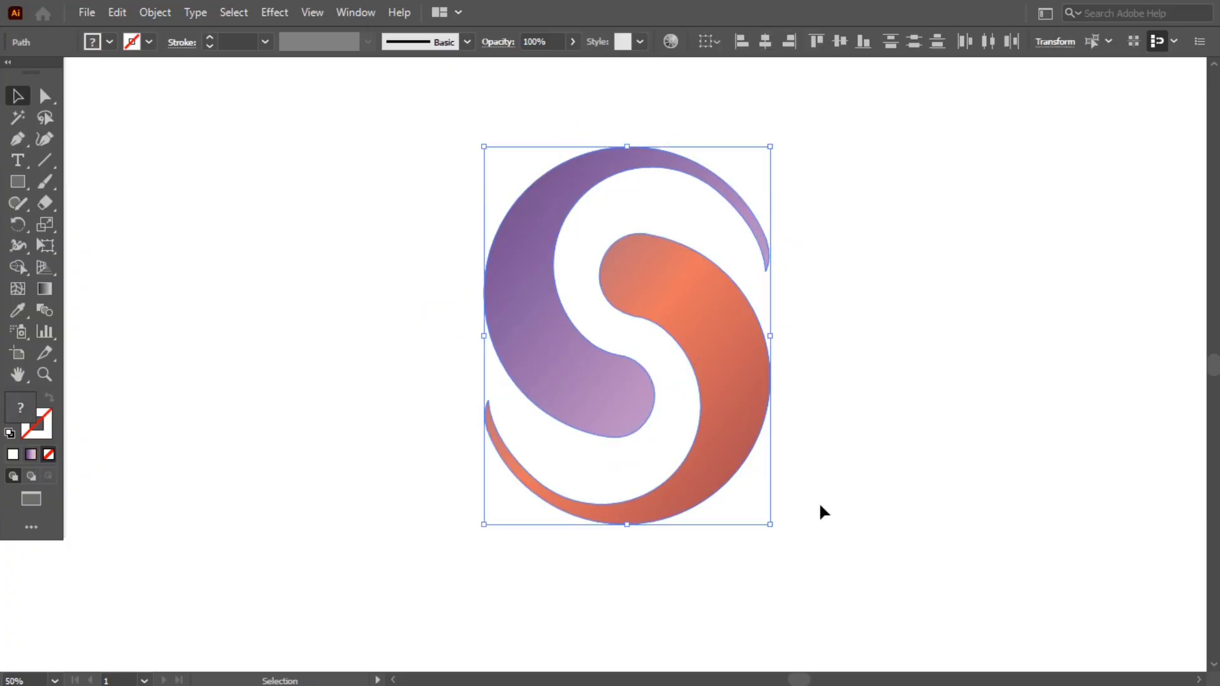
- Nudge the purple crescent right in further tiny increments until its outer edges line up with the orange crescent
{"action": "left_click", "coordinate": [850, 343]}
{"action": "left_click", "coordinate": [620, 388]}
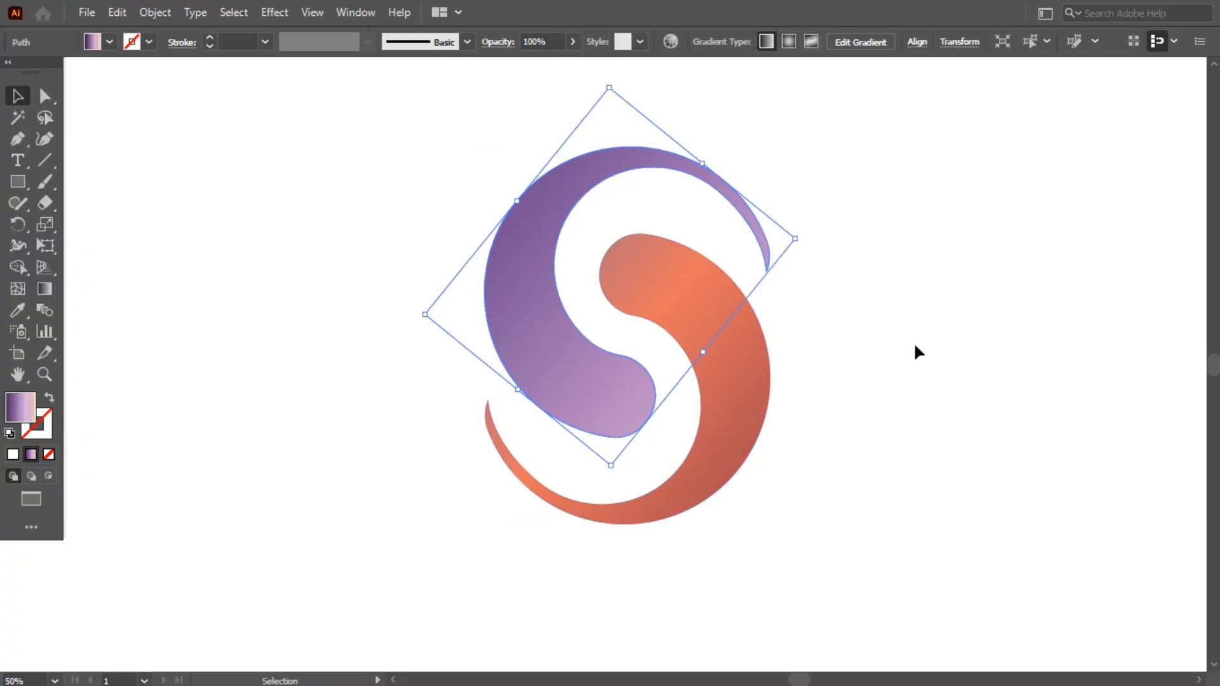
{"action": "left_click", "coordinate": [915, 352]}
{"action": "left_click_drag", "start_coordinate": [352, 259], "coordinate": [782, 463]}
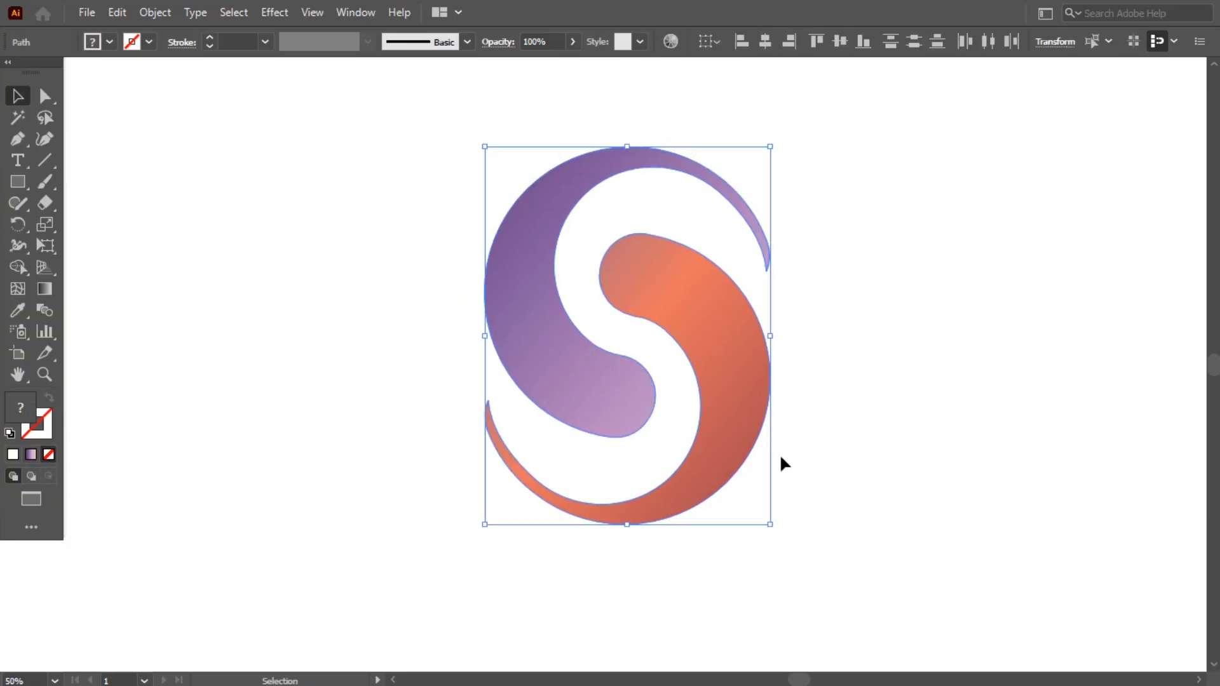
{"action": "left_click", "coordinate": [844, 375]}
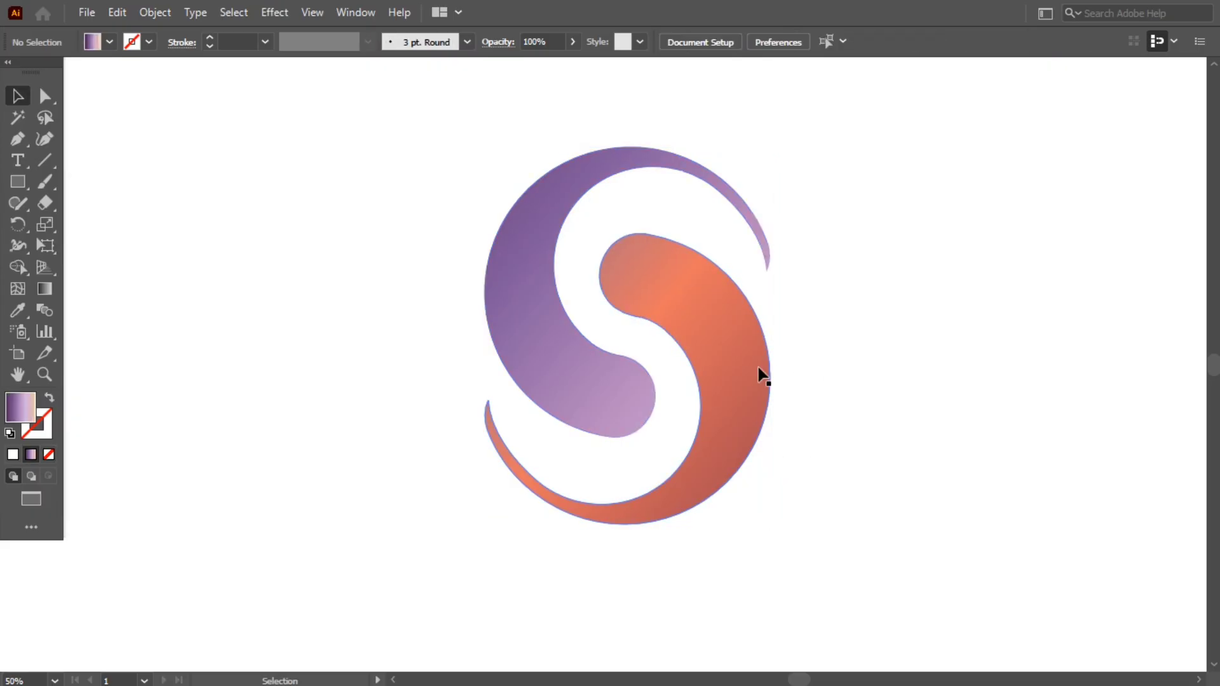
{"action": "left_click", "coordinate": [761, 372]}
{"action": "left_click", "coordinate": [855, 325]}
{"action": "left_click", "coordinate": [554, 351]}
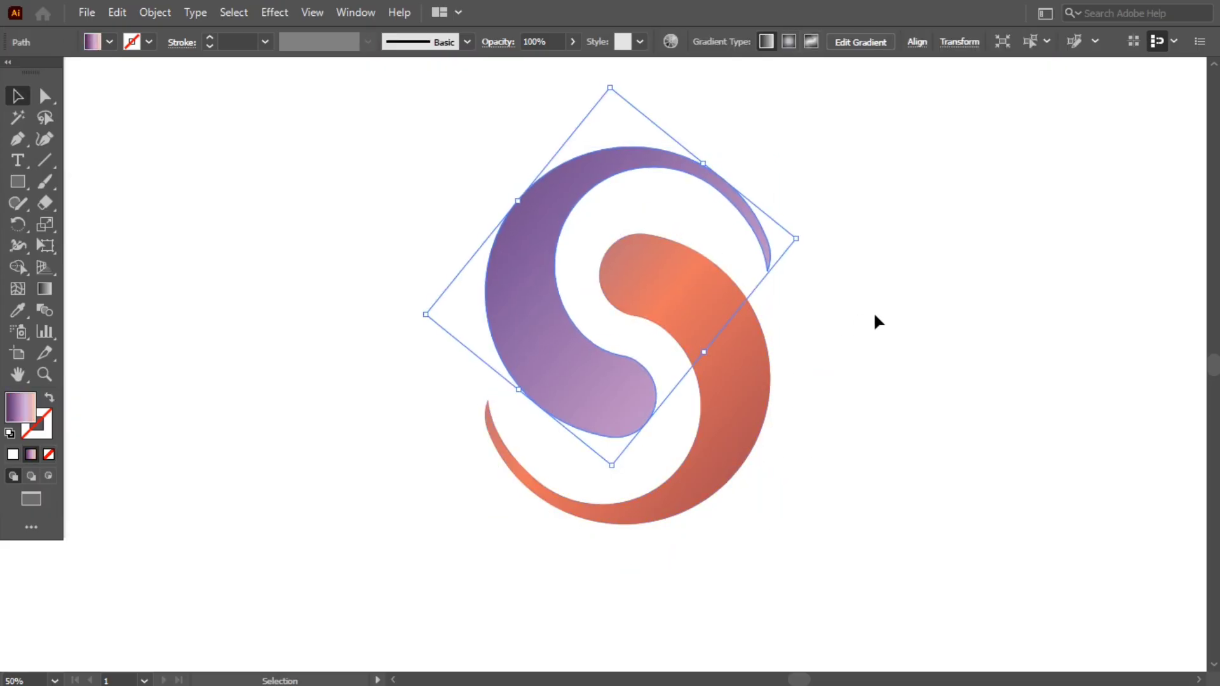
{"action": "left_click", "coordinate": [350, 244]}
- Group the two crescents and scale the S down proportionally to about 85%, placing it near the middle of the canvas
{"action": "left_click_drag", "start_coordinate": [350, 244], "coordinate": [826, 464]}
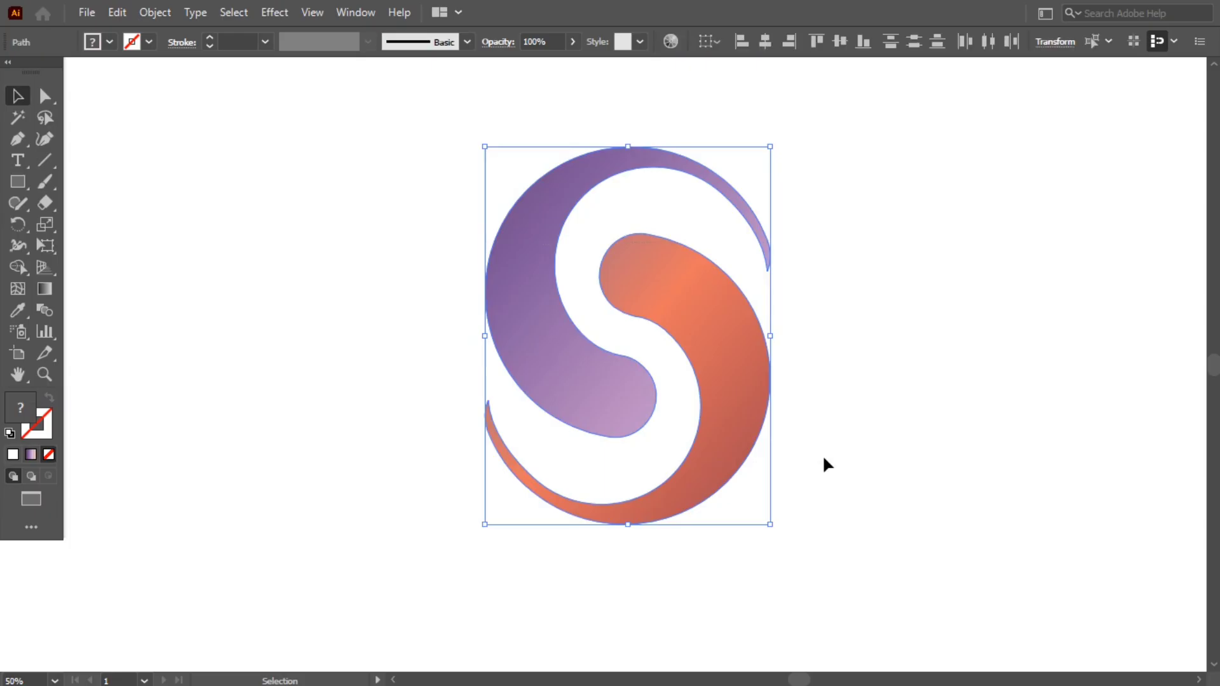
{"action": "right_click", "coordinate": [486, 240]}
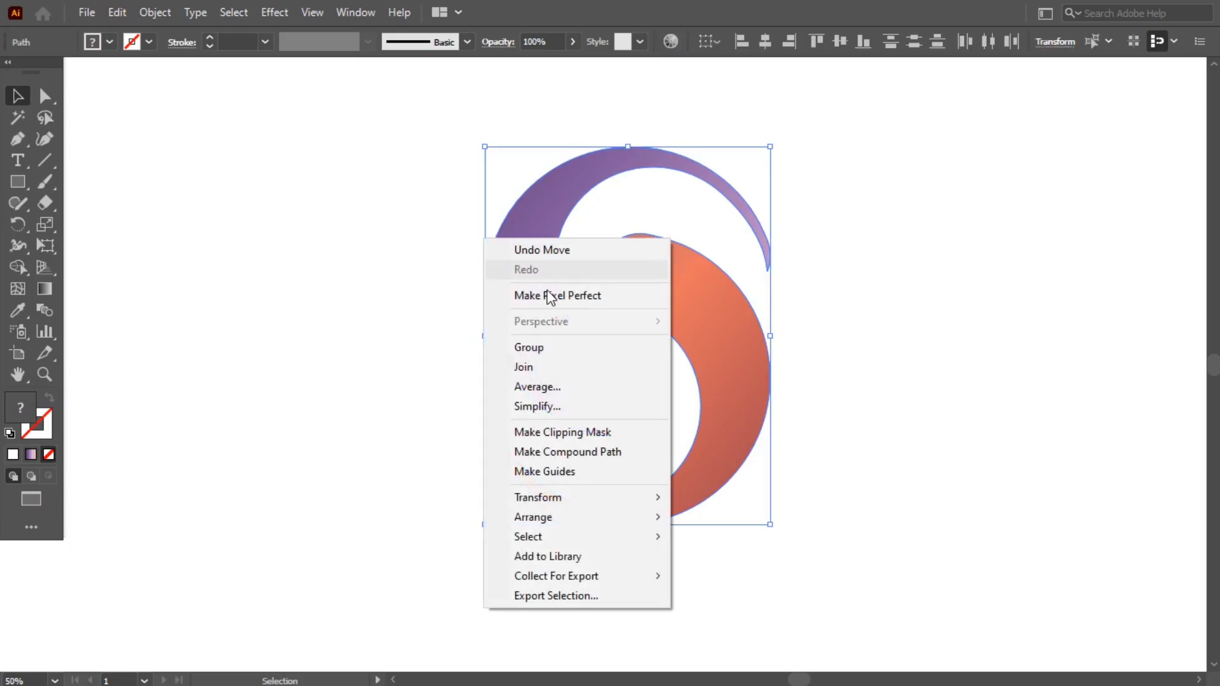
{"action": "left_click", "coordinate": [590, 351]}
{"action": "left_click_drag", "start_coordinate": [485, 336], "coordinate": [528, 335]}
{"action": "left_click_drag", "start_coordinate": [720, 323], "coordinate": [685, 332]}
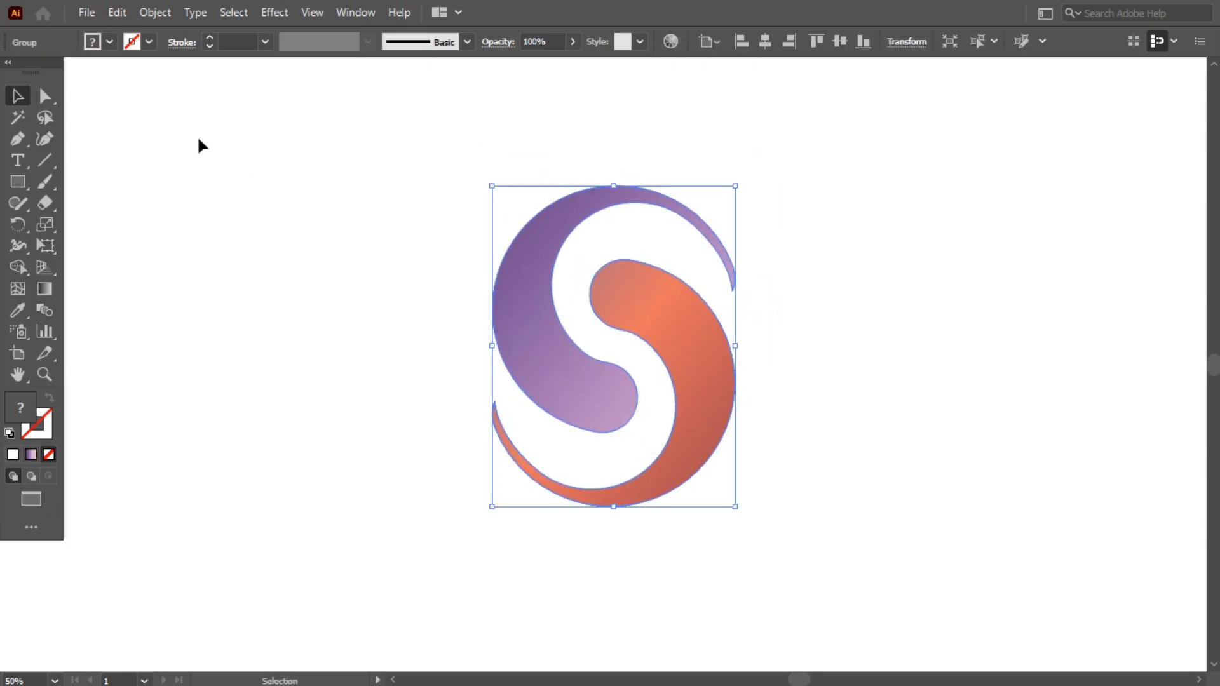